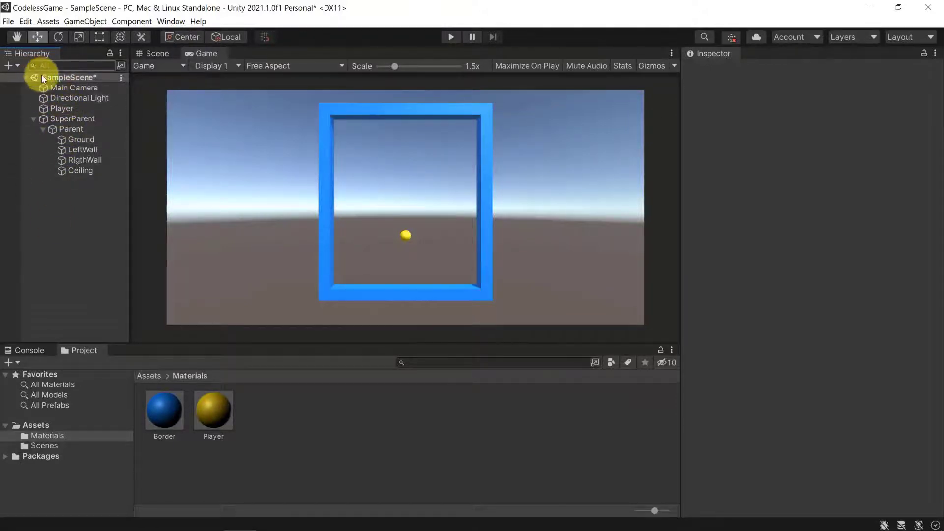
- Save the scene and add a standard UI Button to the hierarchy
key(ctrl+s)
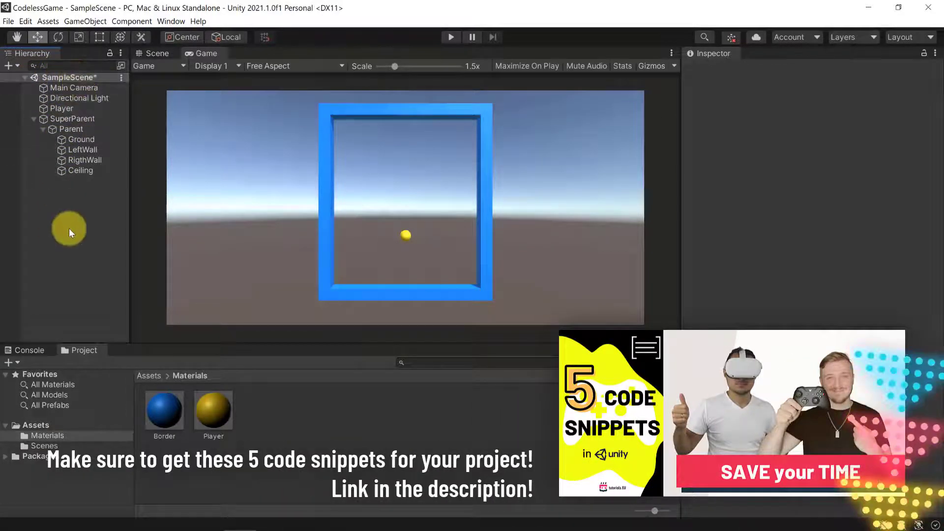
right_click(37, 225)
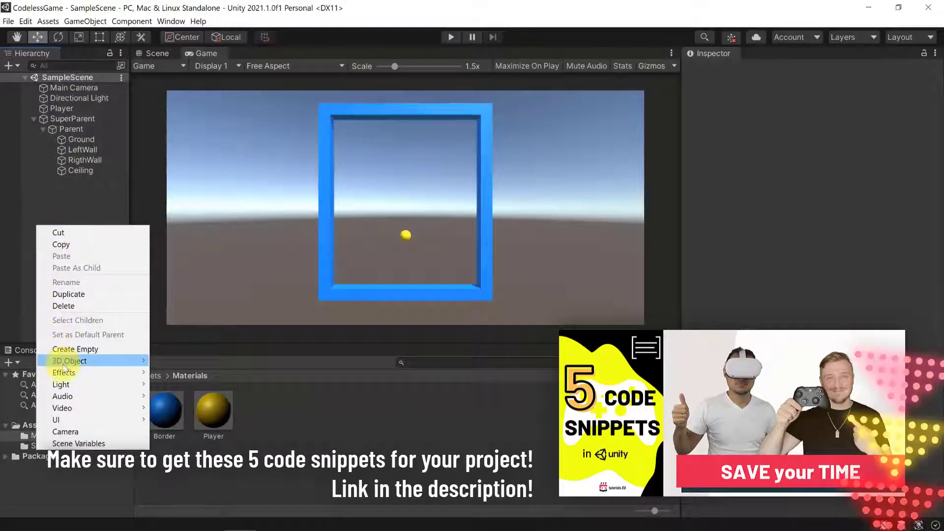
mouse_move(59, 421)
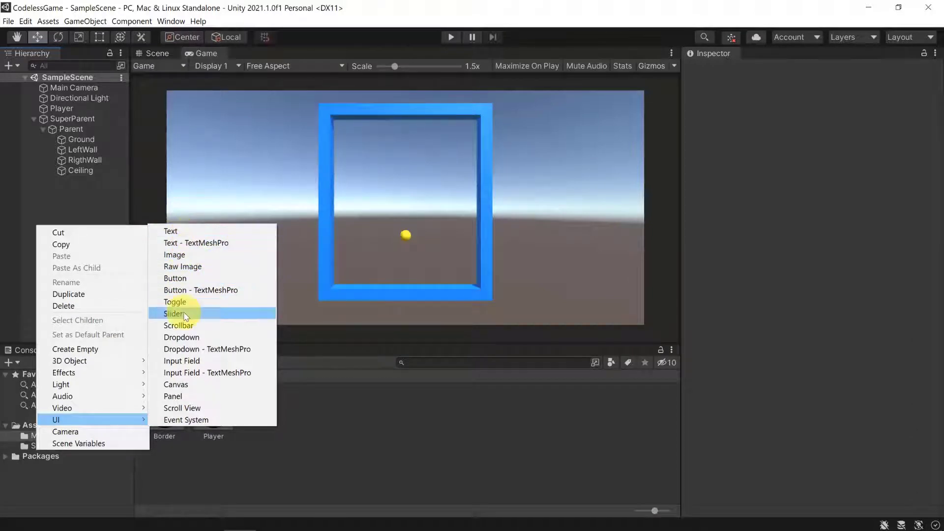
click(178, 278)
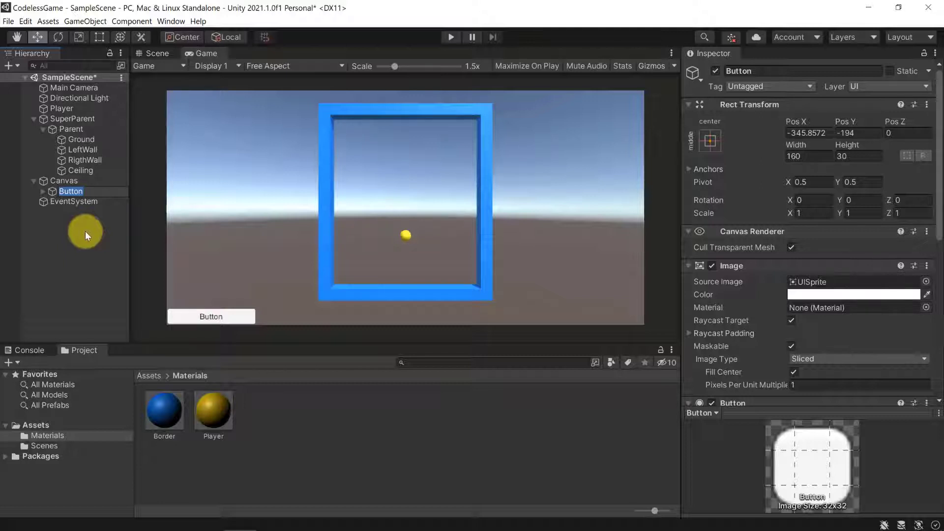
double_click(69, 192)
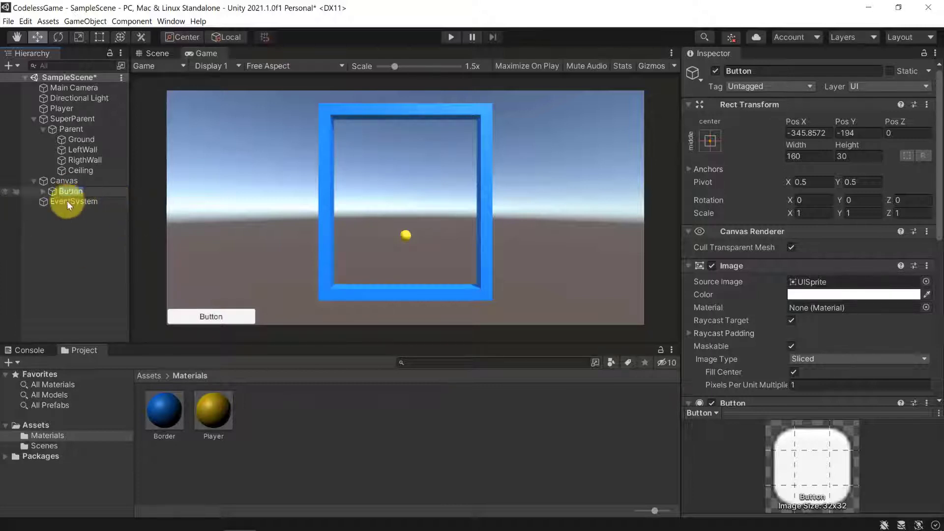
click(79, 191)
- Try the Screen Space - Camera and World Space render modes on the Canvas, returning it to Screen Space - Overlay
click(63, 179)
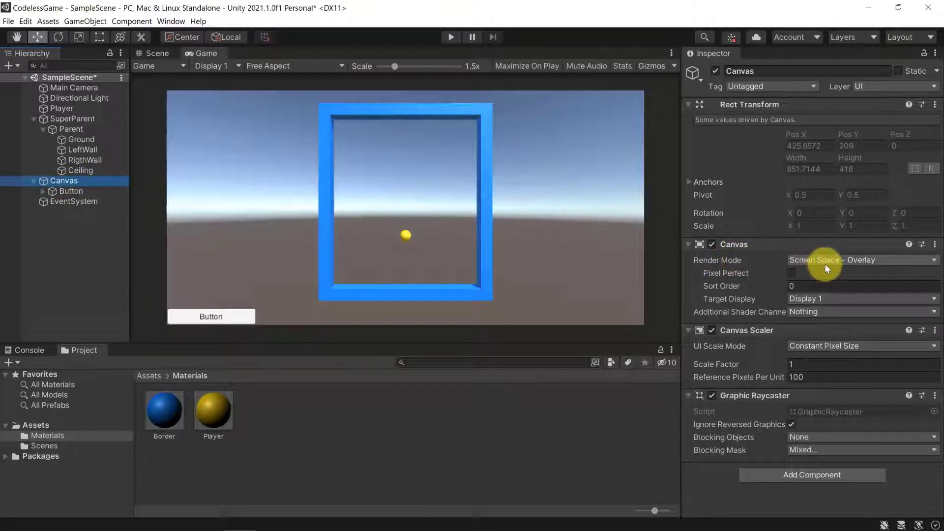
click(858, 259)
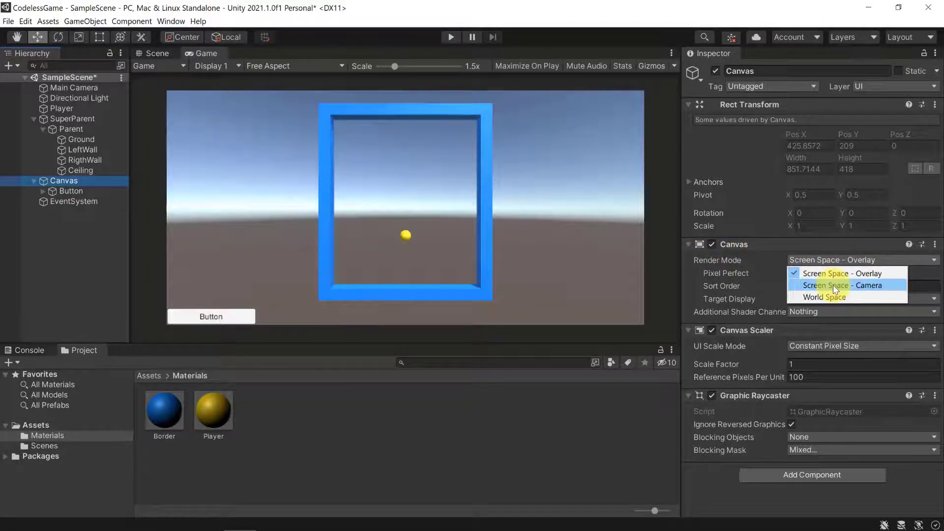
click(834, 286)
click(847, 261)
click(845, 274)
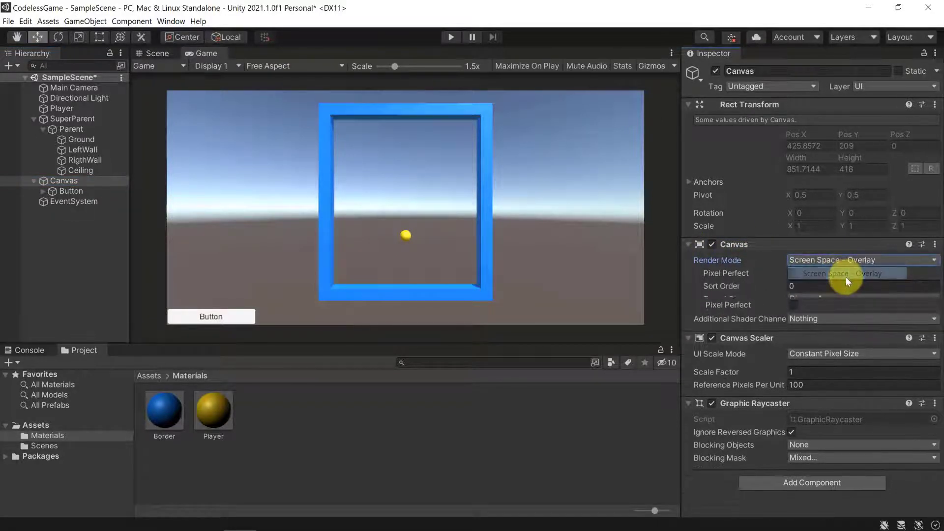
click(846, 260)
click(833, 298)
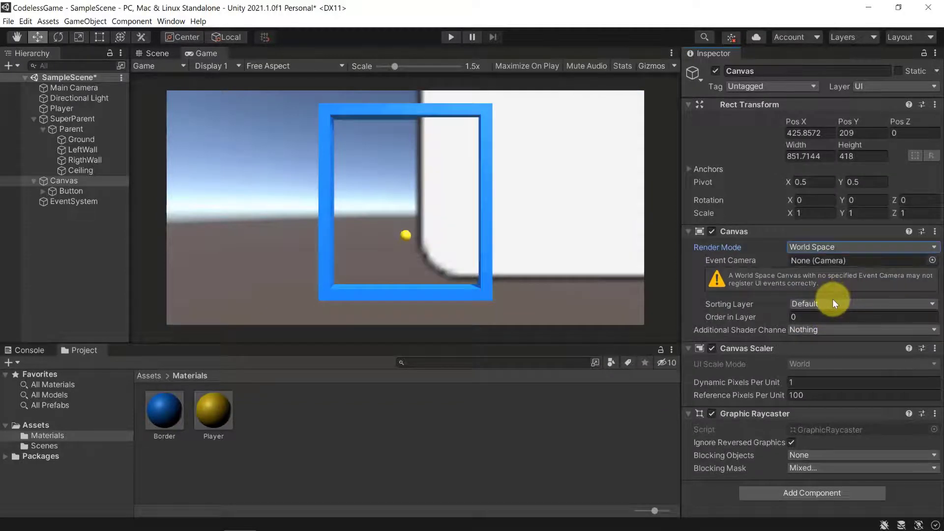
click(841, 246)
click(841, 260)
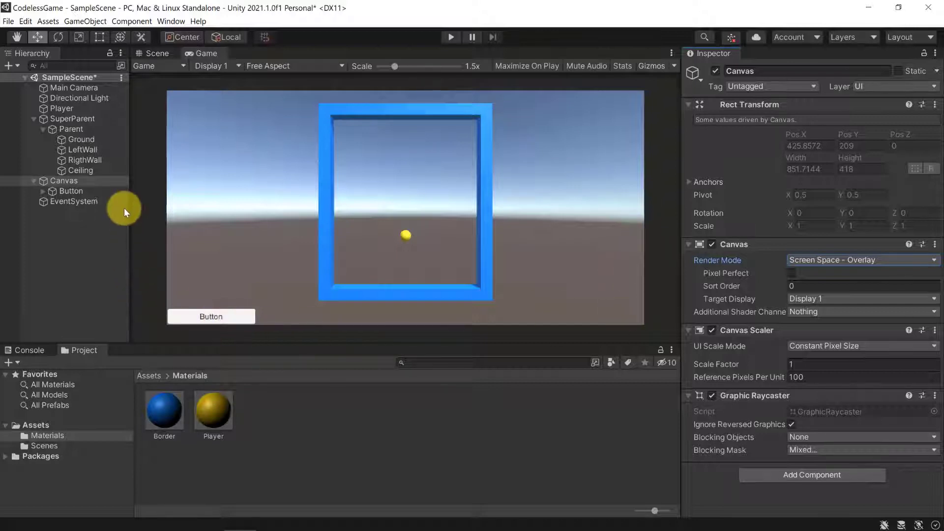
- Examine the Canvas and its button in the Scene view from several angles, comparing their size and placement with the Game view
click(165, 51)
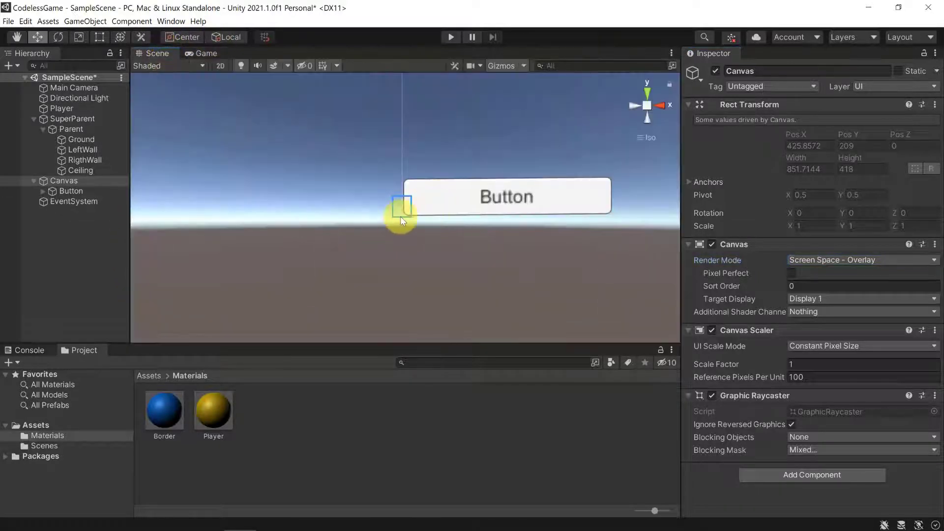
scroll(403, 212, up, 10)
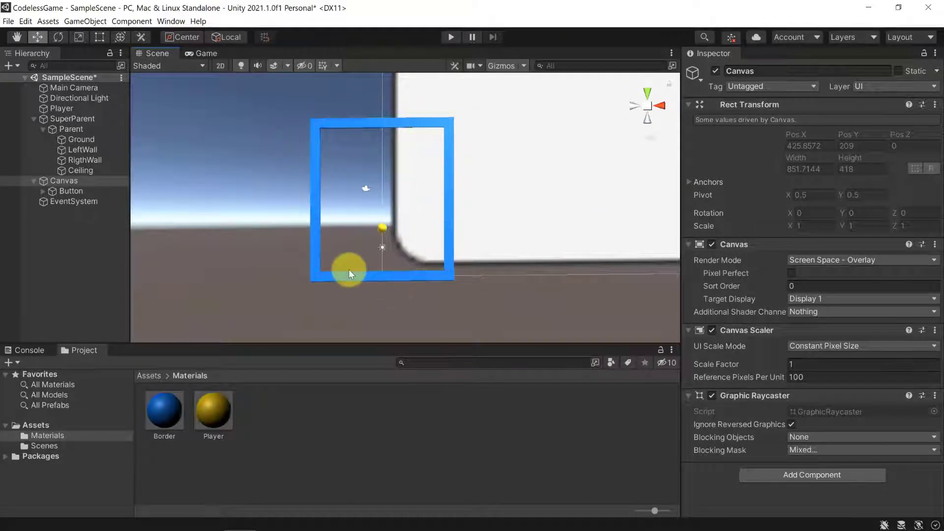
scroll(349, 261, down, 8)
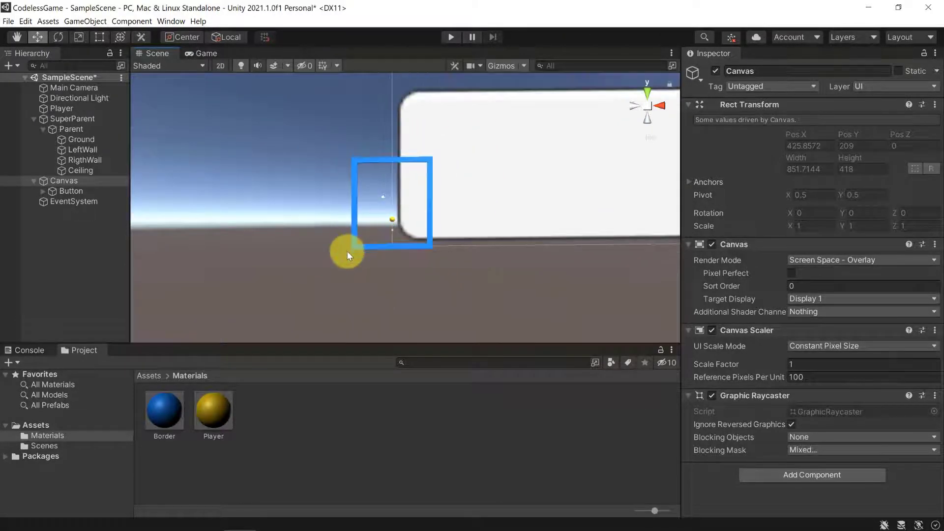
scroll(376, 245, down, 8)
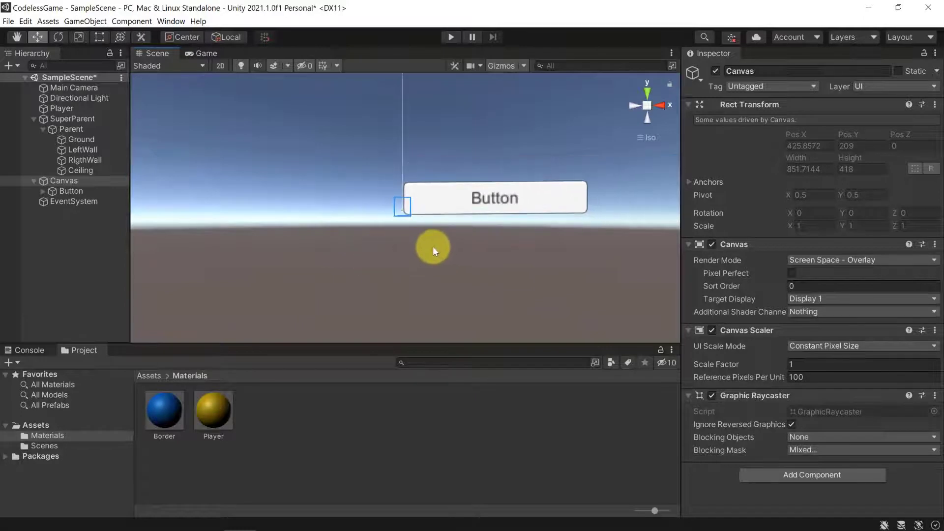
scroll(433, 225, down, 10)
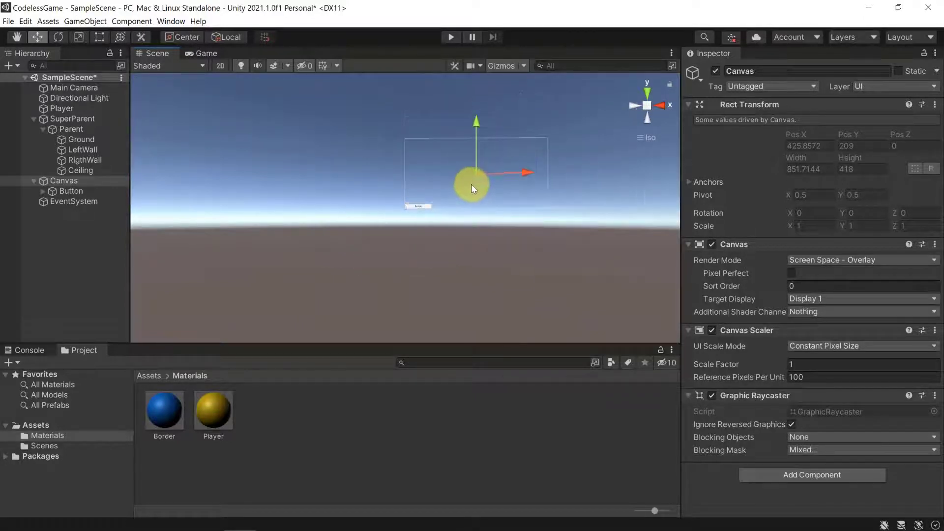
scroll(485, 189, up, 2)
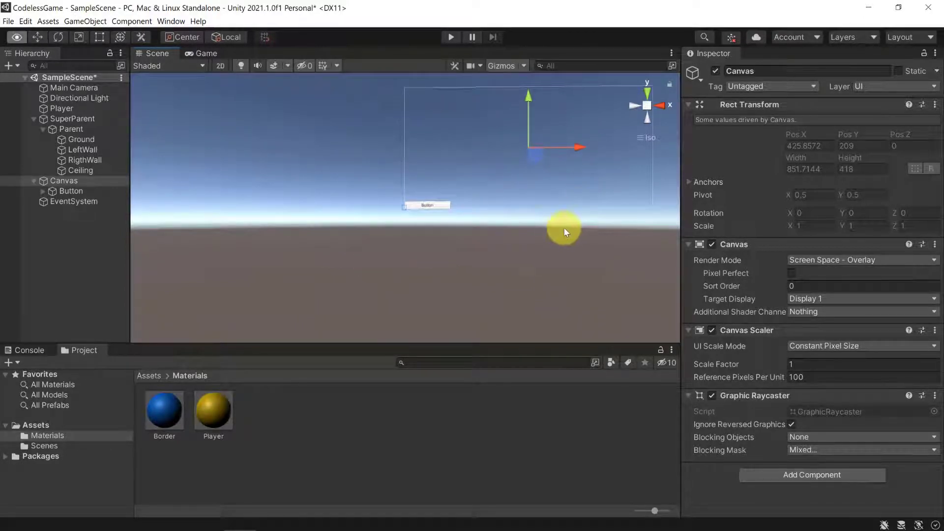
alt+drag(564, 227, 419, 105)
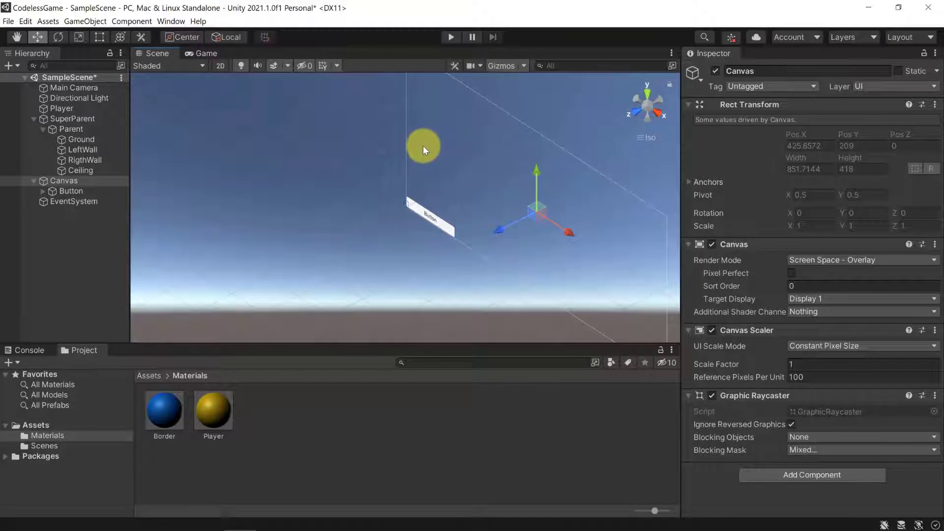
click(215, 55)
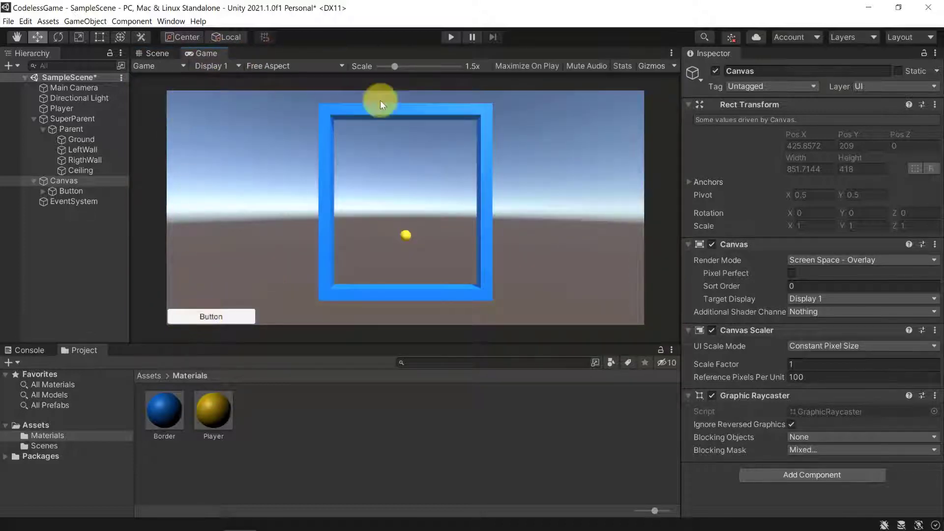
click(155, 53)
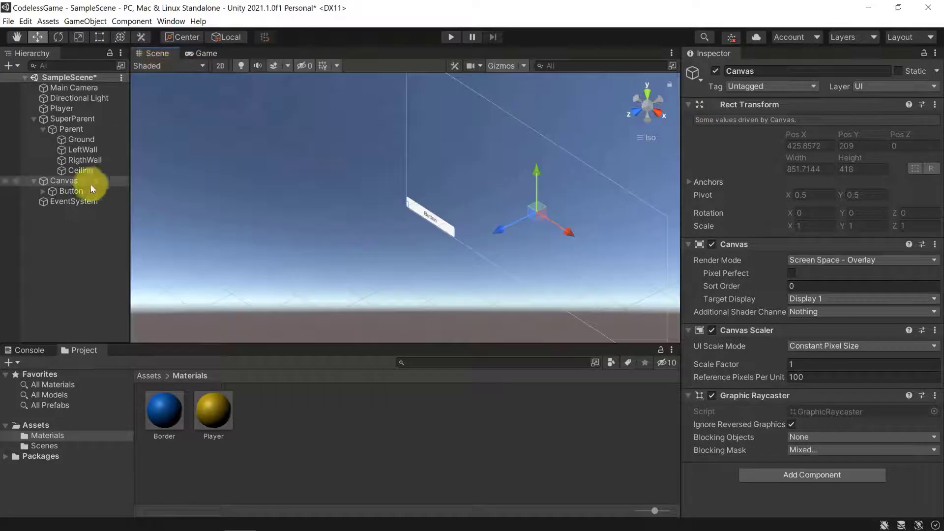
double_click(65, 181)
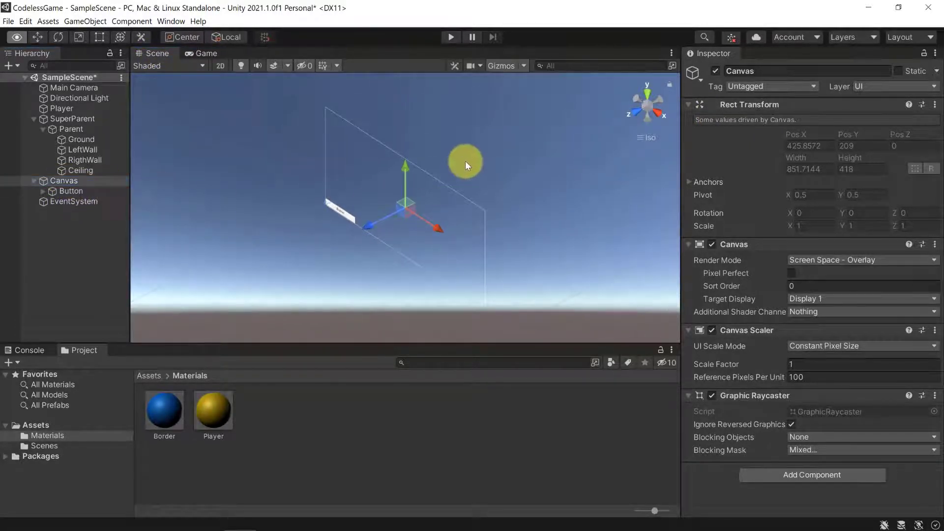
alt+drag(465, 161, 285, 305)
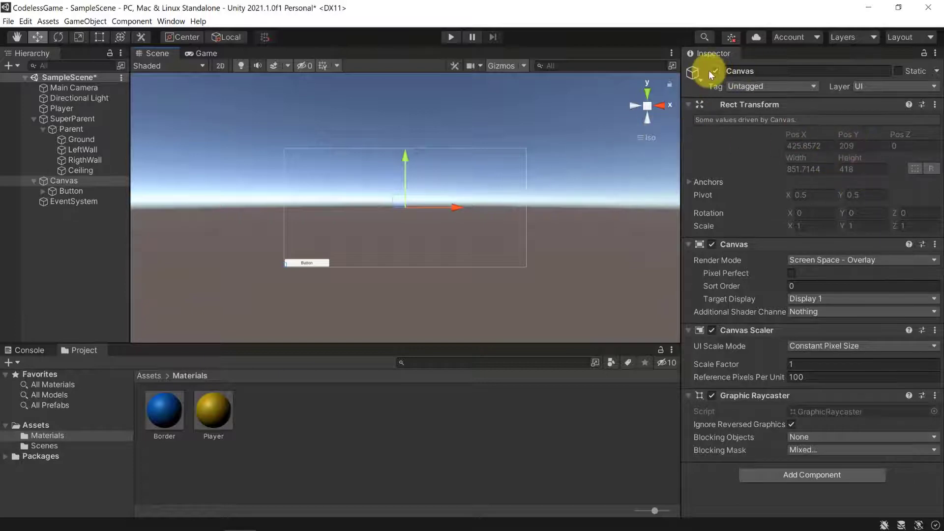
click(75, 190)
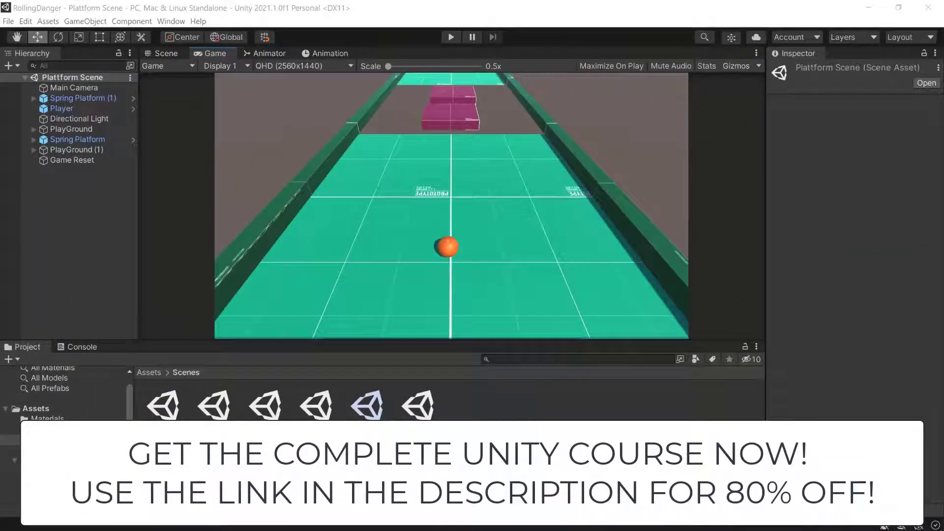
- Playtest the Plattform Scene of the RollingDanger project by rolling the ball forward and jumping over the gap, and stop the game
click(451, 38)
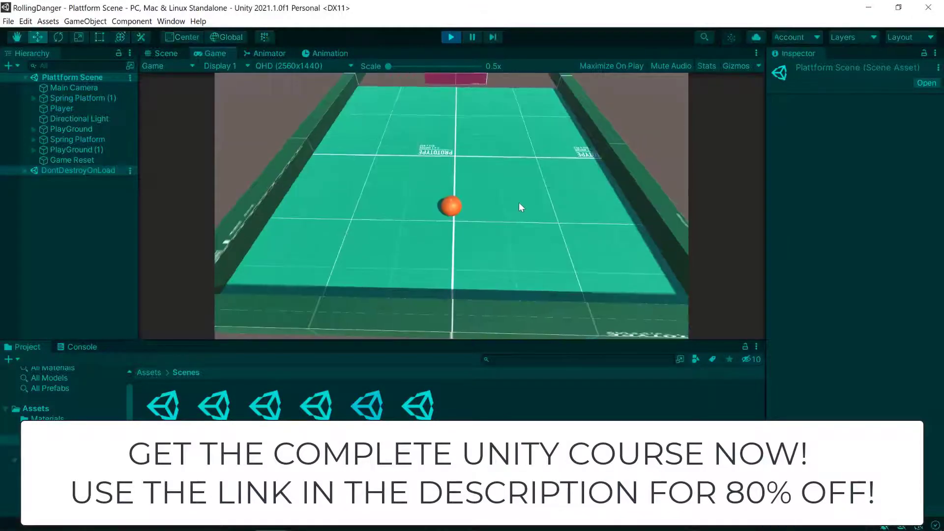
key(w)
key(space)
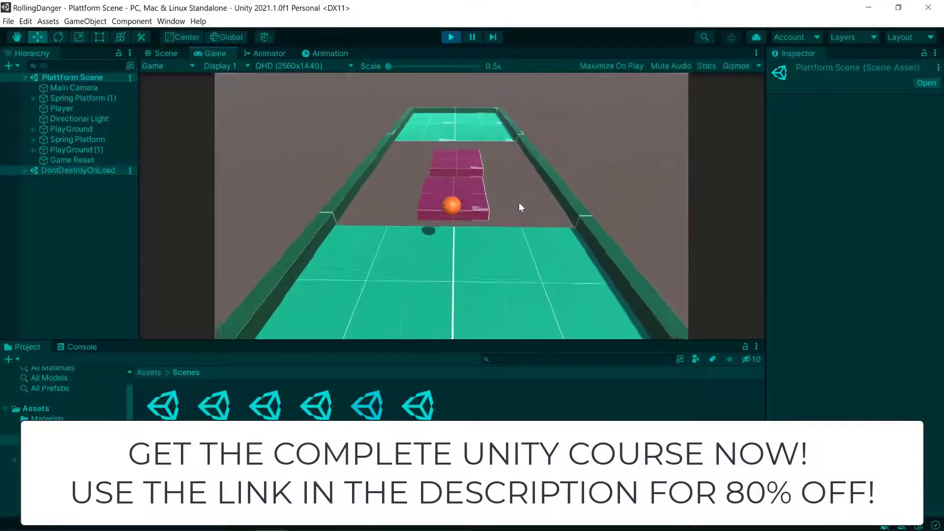
key(space)
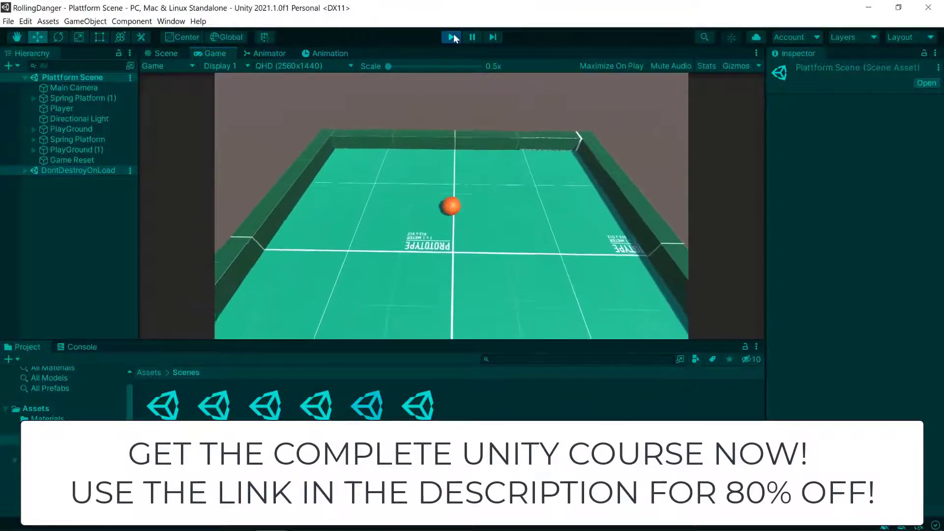
key(ctrl+p)
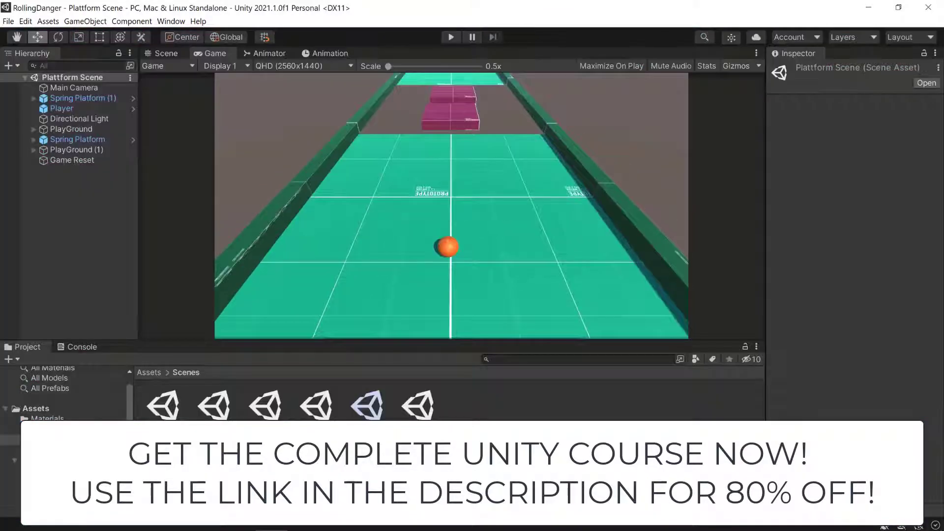
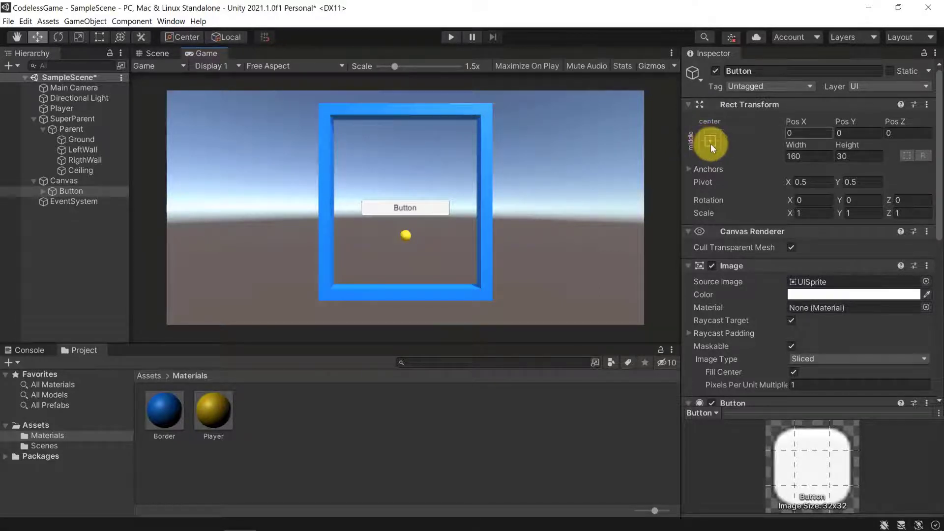
- Anchor the Canvas button with the bottom-left preset and set its Pos X and Pos Y to 0
click(711, 140)
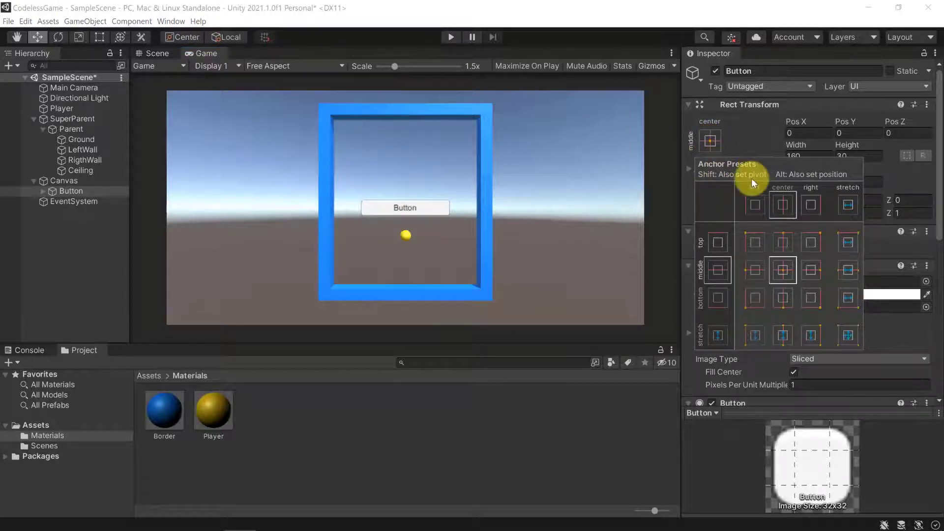
click(754, 296)
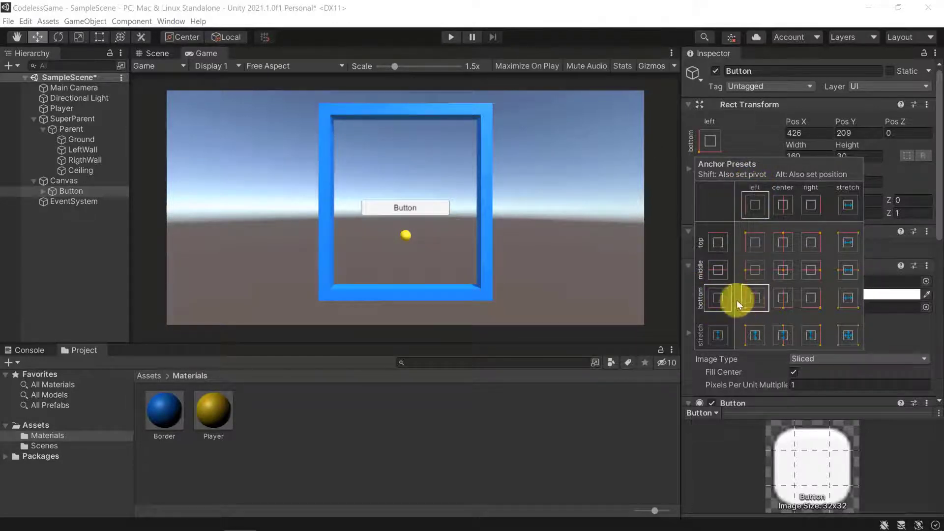
click(809, 131)
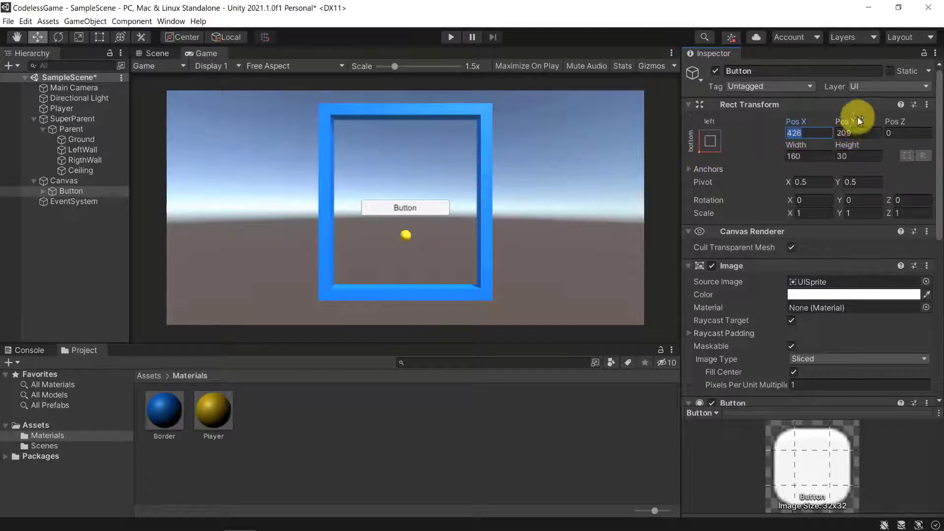
text(0)
key(Tab)
text(0)
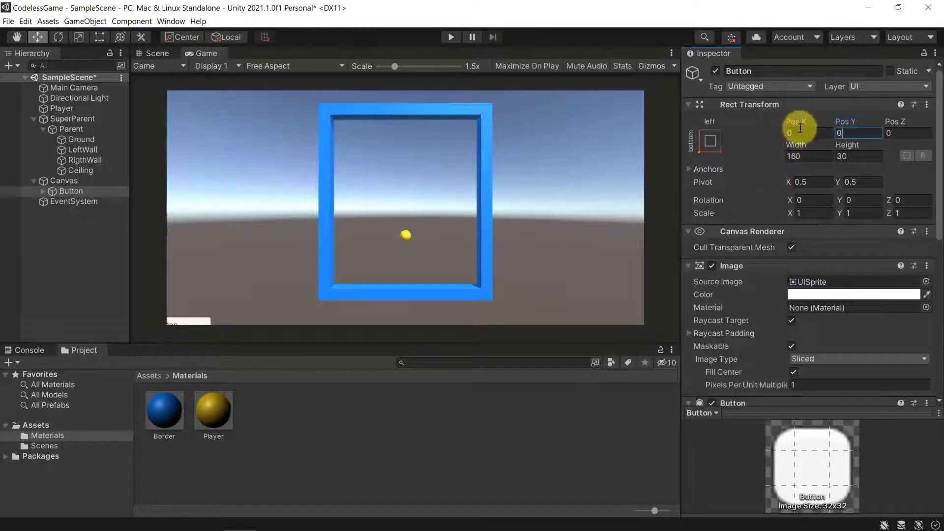
- Offset the button from its bottom-left anchor by setting Pos X to 80 and Pos Y to 15
click(710, 140)
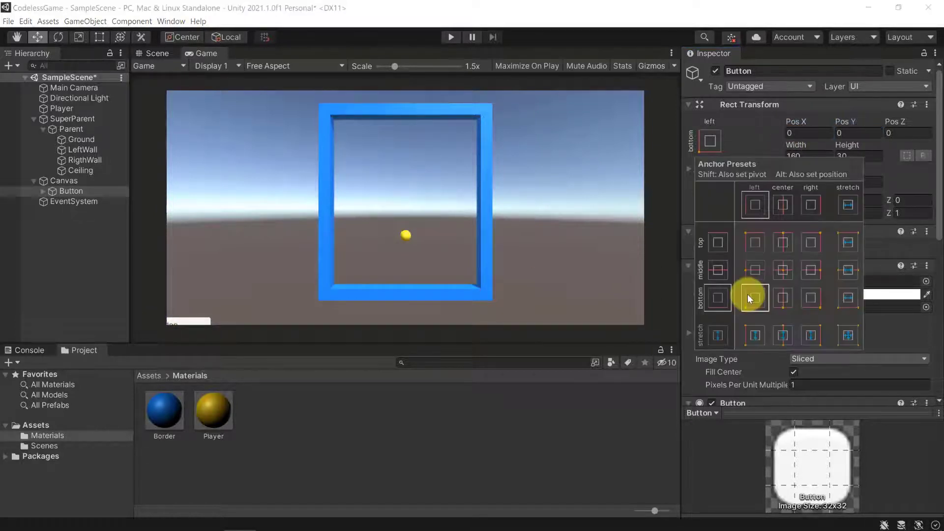
click(806, 132)
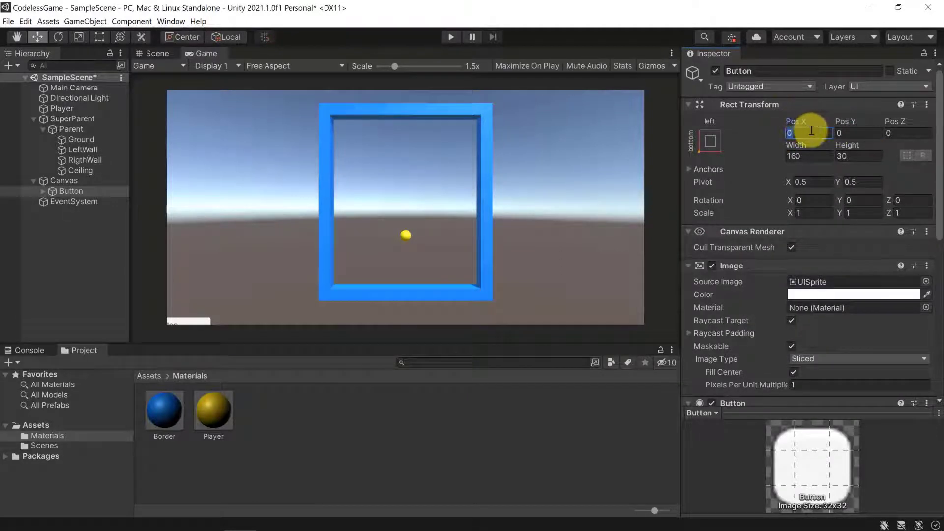
text(80)
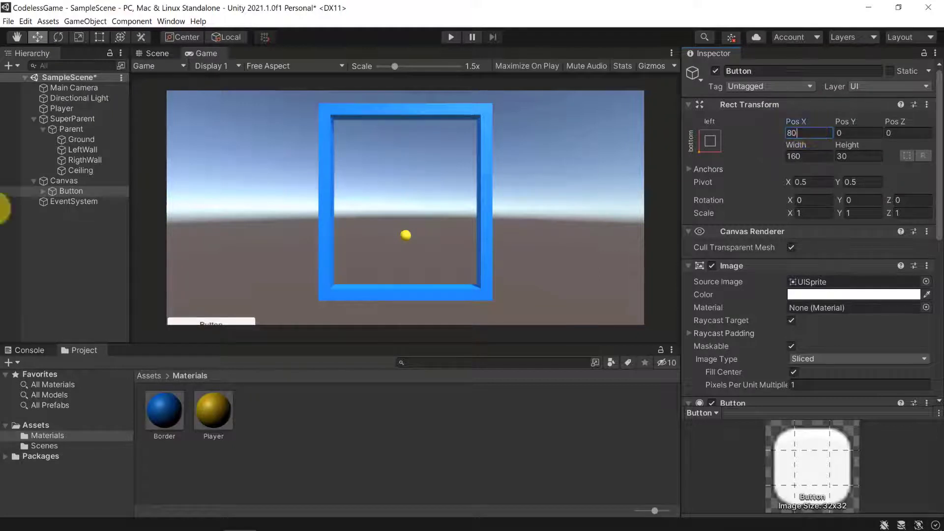
click(835, 133)
text(15)
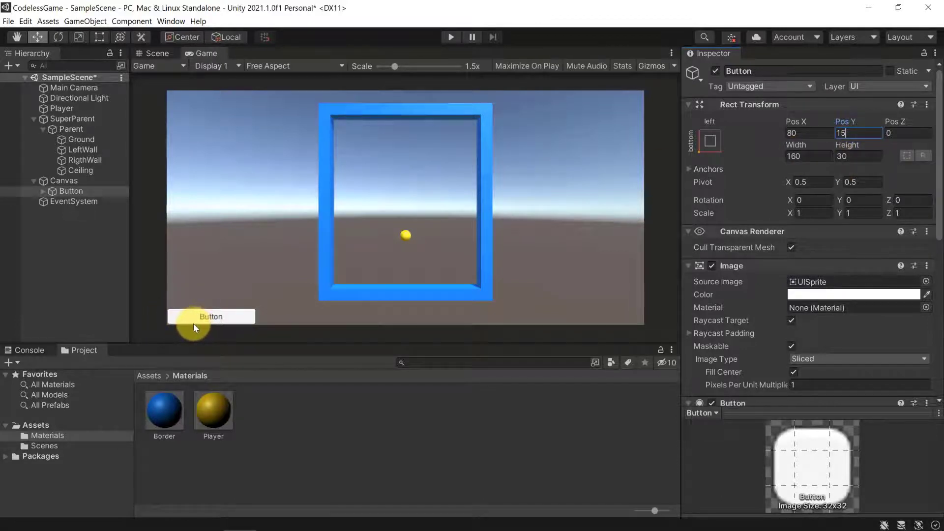
- Examine the button's Rect Transform size and position values and its Canvas Renderer component
click(793, 152)
click(844, 154)
click(849, 131)
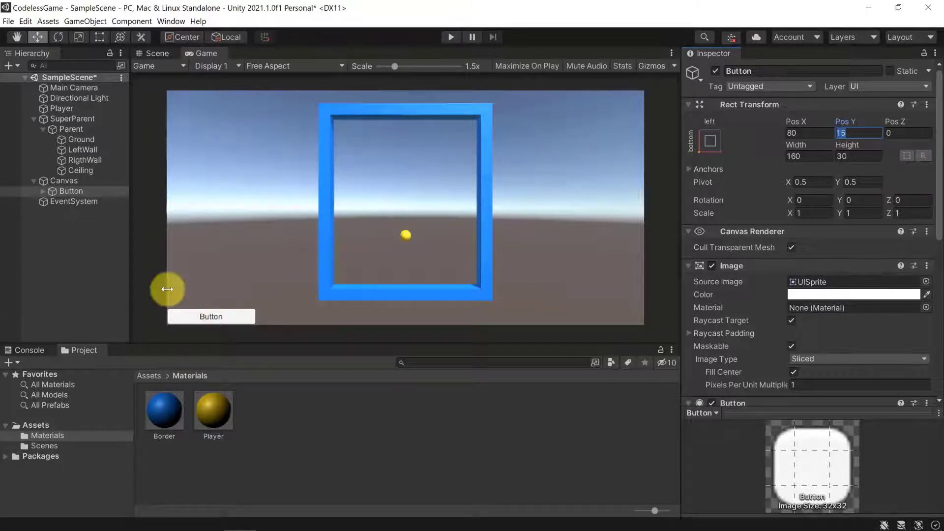
click(73, 191)
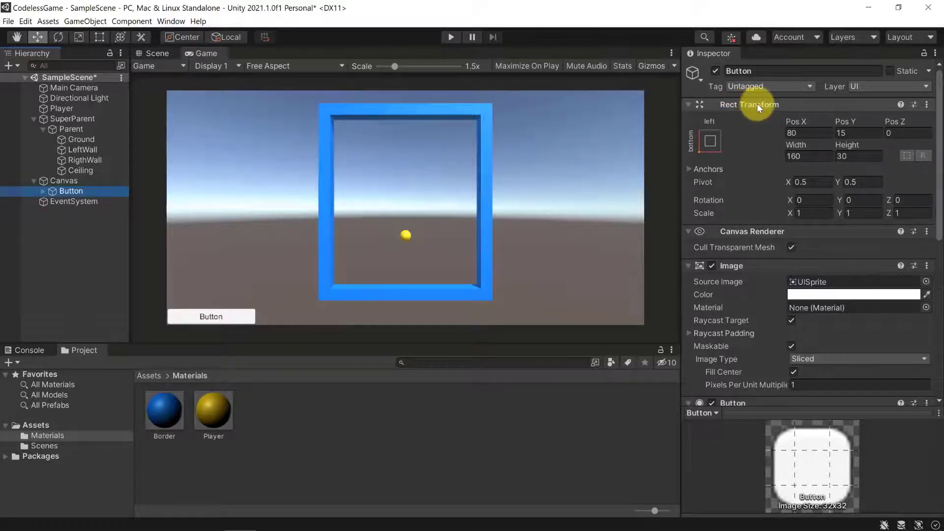
click(766, 235)
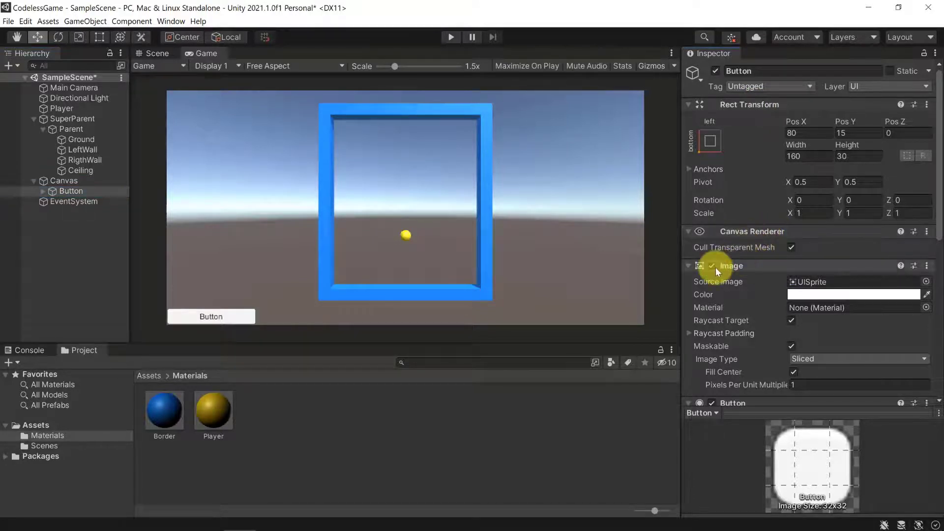
- Disable the button's Image component to check its effect in the Game view, and enable it again
click(688, 266)
click(688, 266)
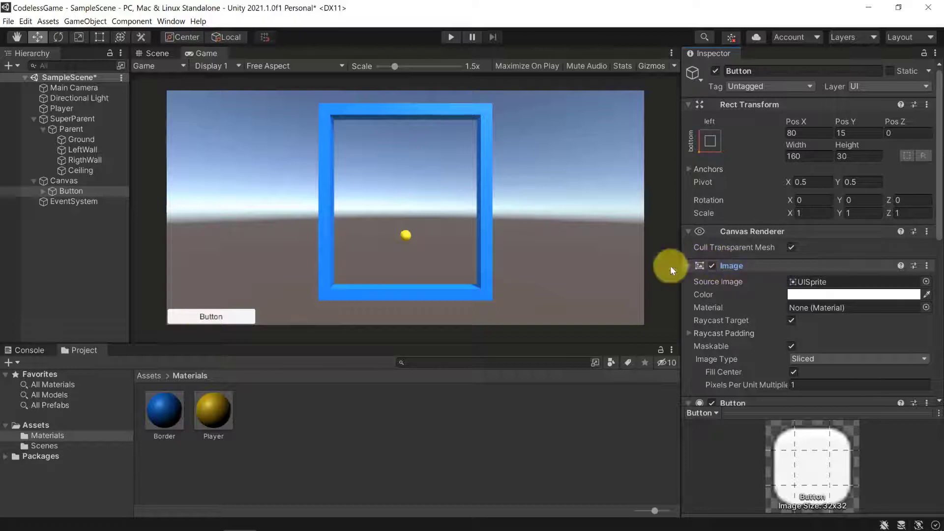
click(711, 265)
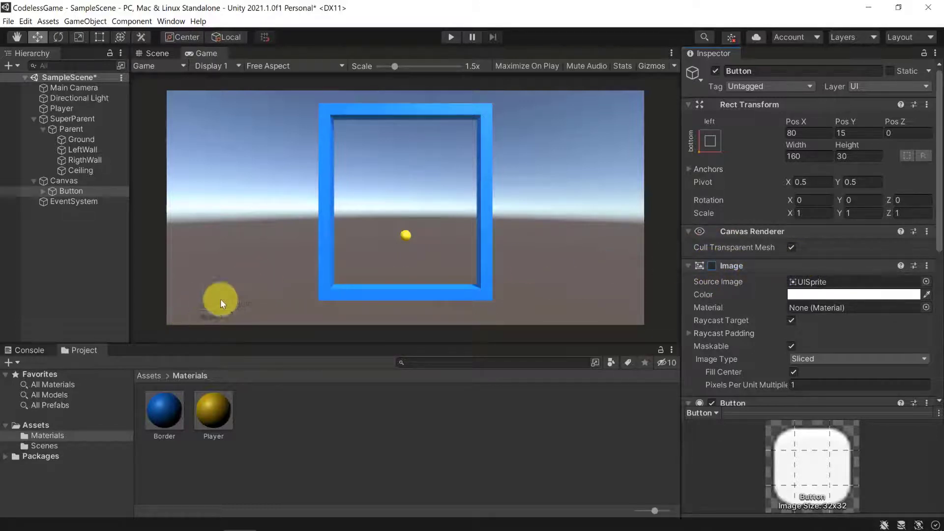
click(712, 266)
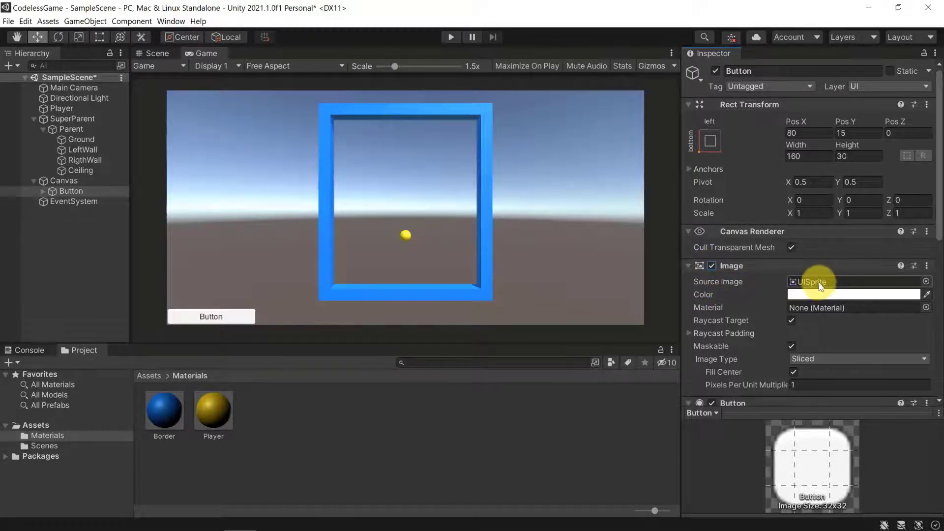
- Collapse the Image component and examine the Button component's transition colors, fade duration and On Click list
click(688, 266)
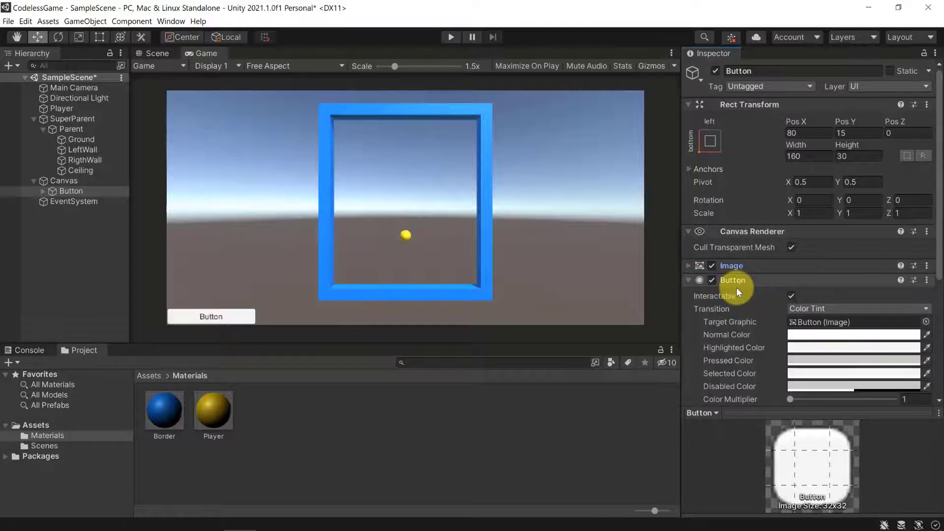
scroll(736, 287, down, 5)
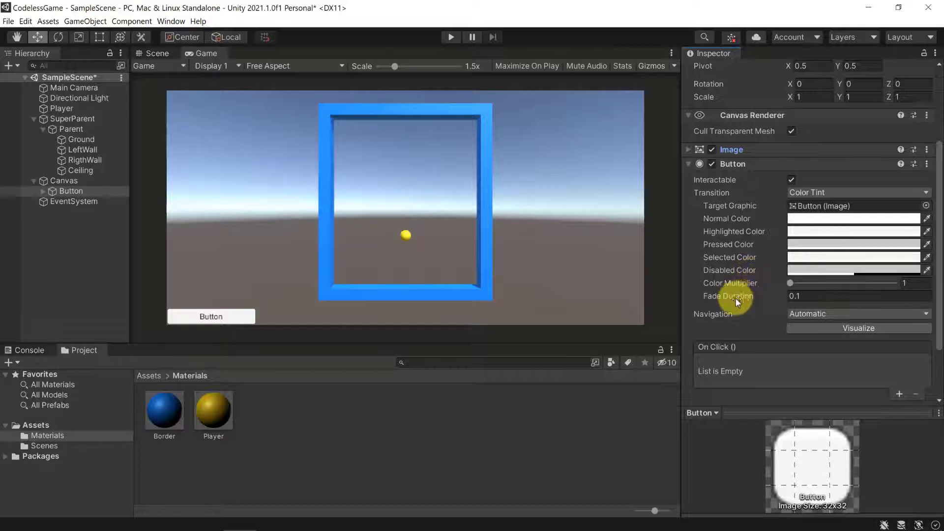
click(798, 295)
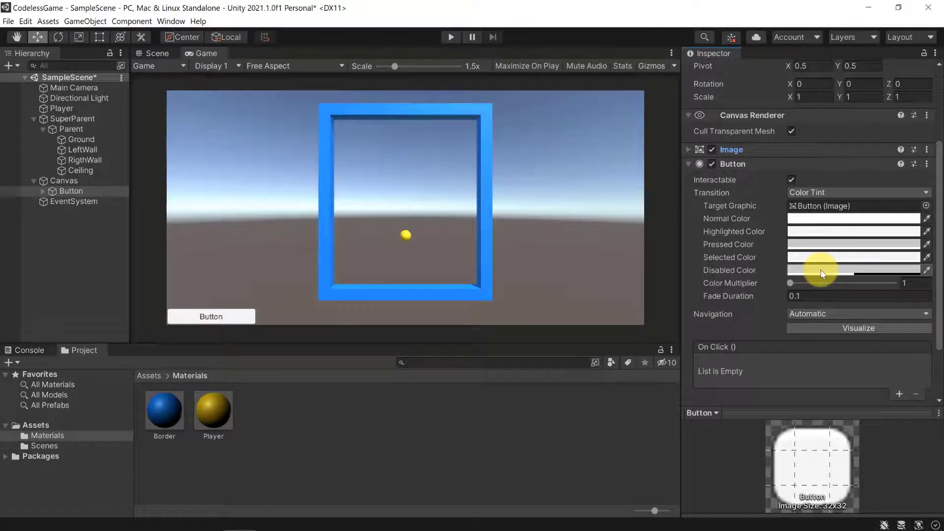
scroll(762, 301, down, 3)
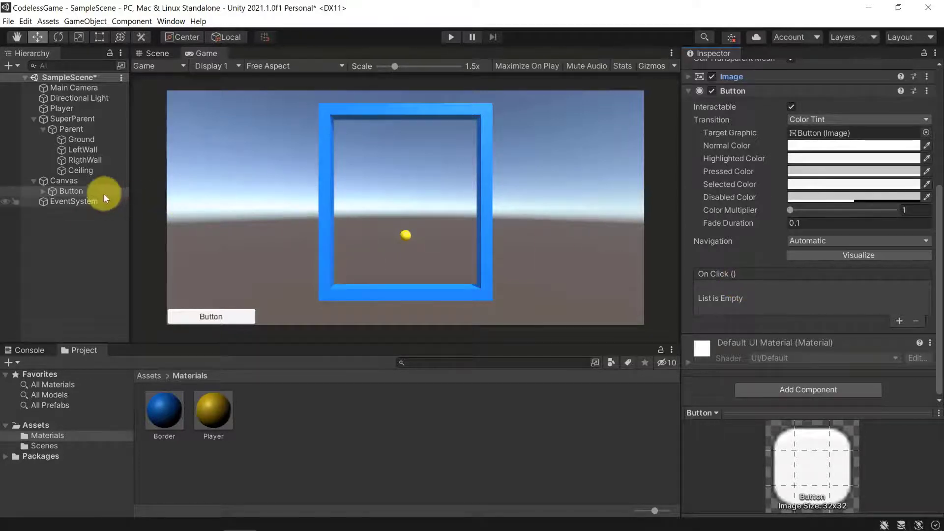
- Duplicate the button under the Canvas and select the copy
click(80, 182)
click(73, 189)
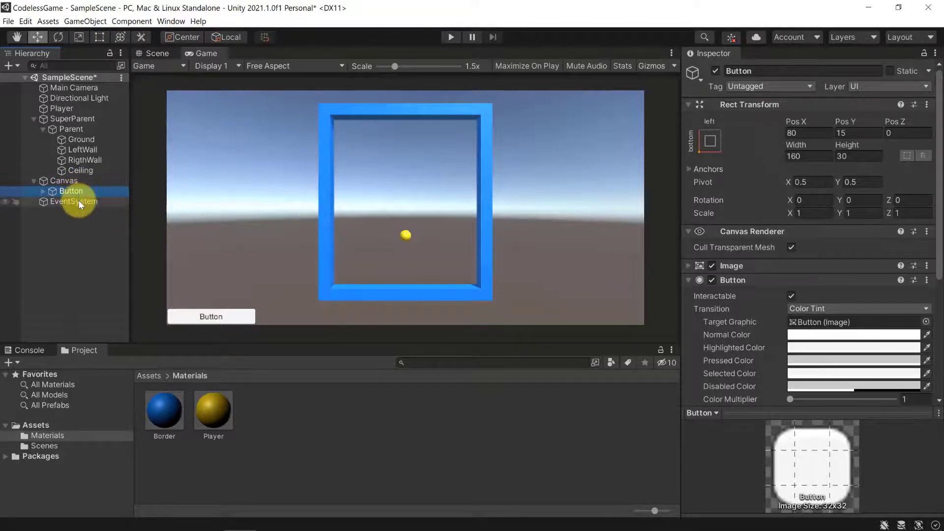
right_click(67, 191)
click(93, 260)
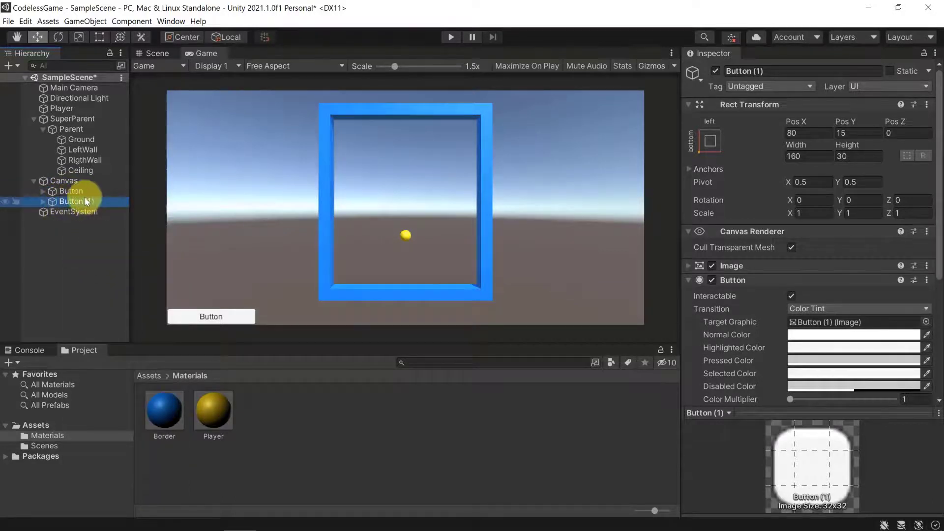
click(69, 191)
click(72, 202)
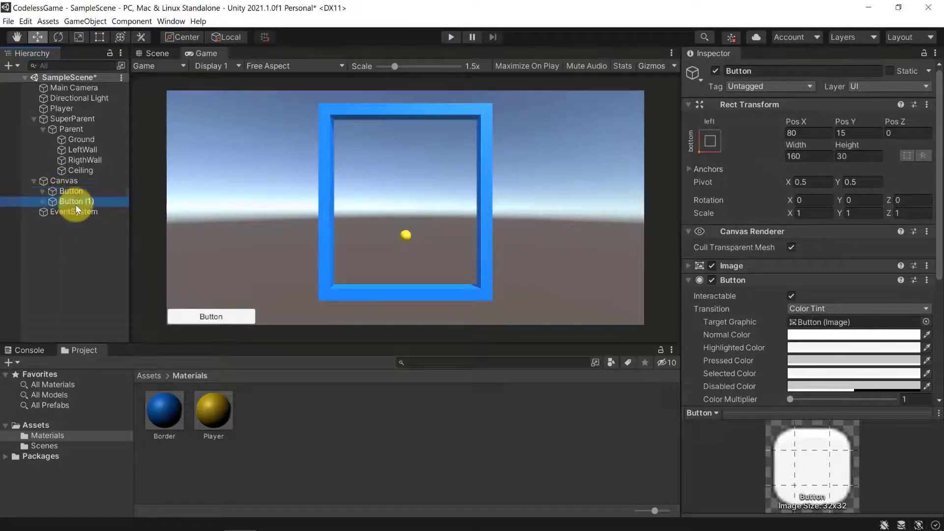
click(73, 192)
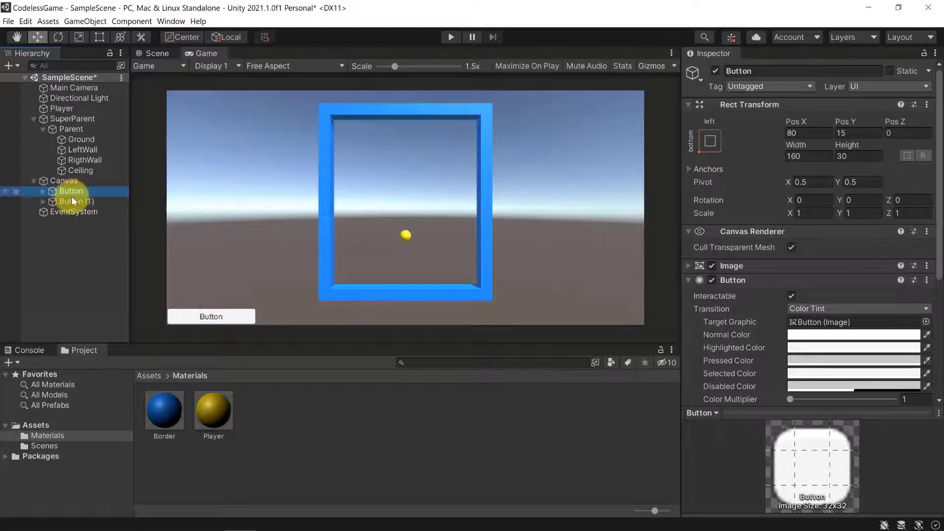
click(71, 202)
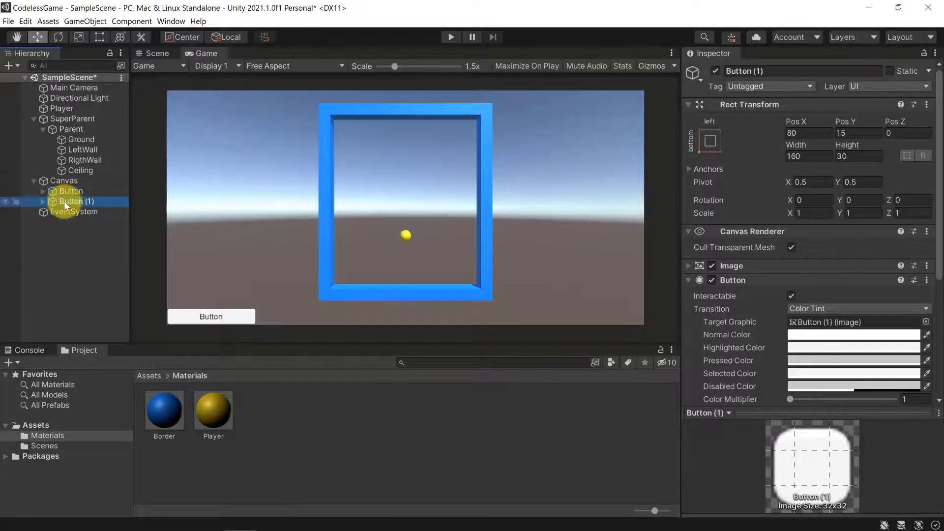
- Anchor the duplicated button with the bottom-right preset and set its Pos X to -80
click(709, 140)
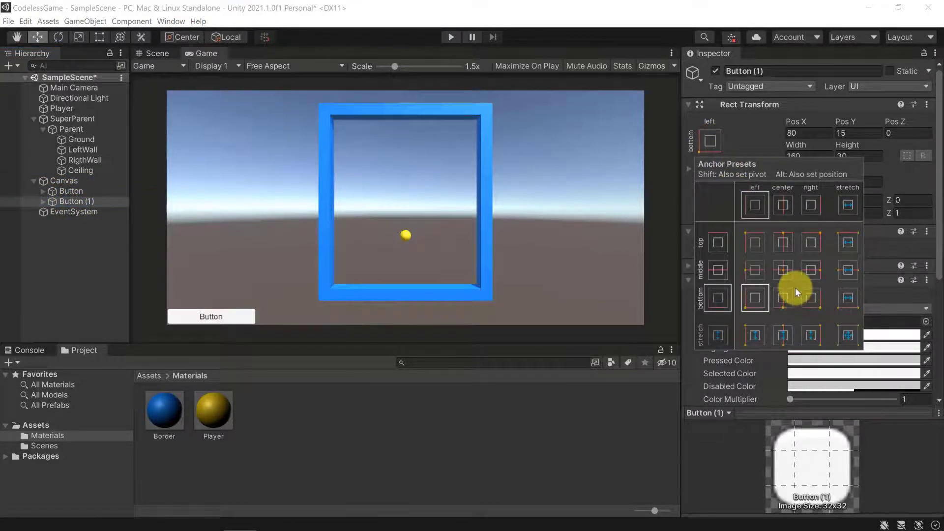
click(811, 296)
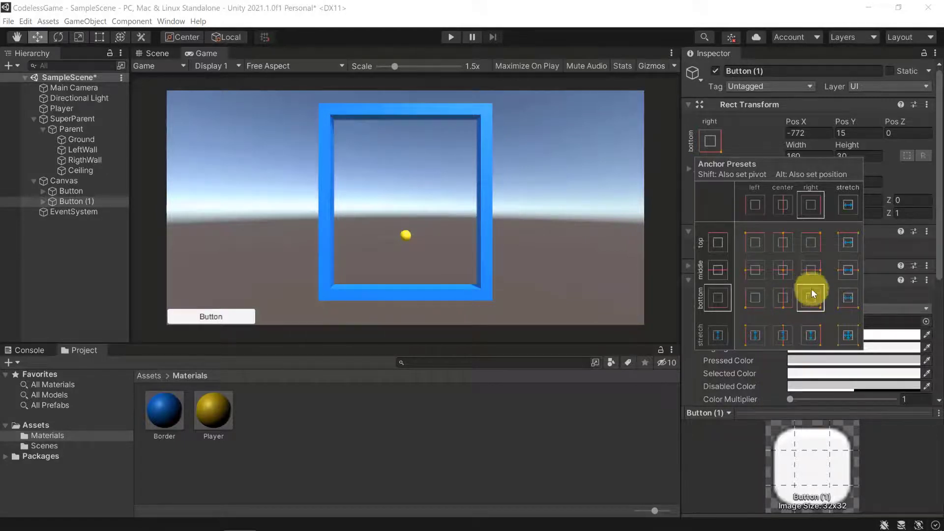
click(814, 138)
click(789, 129)
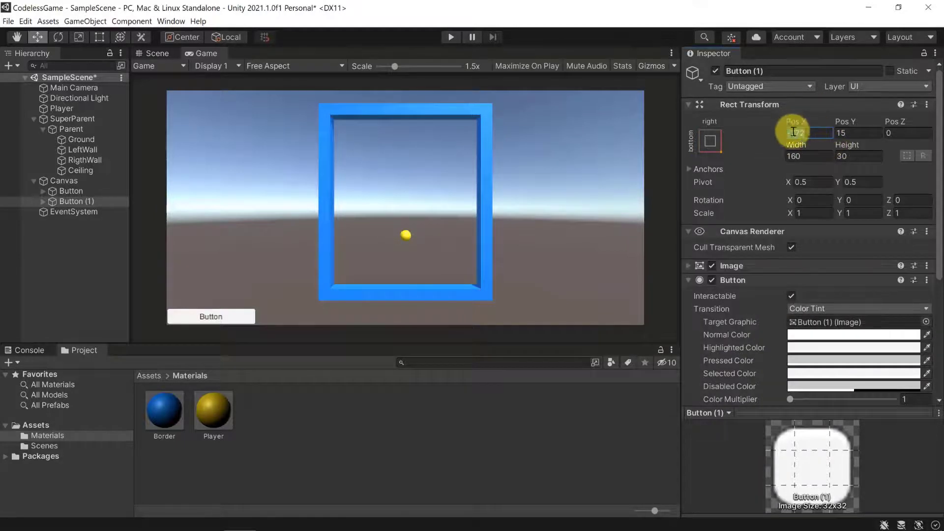
click(795, 134)
text(80)
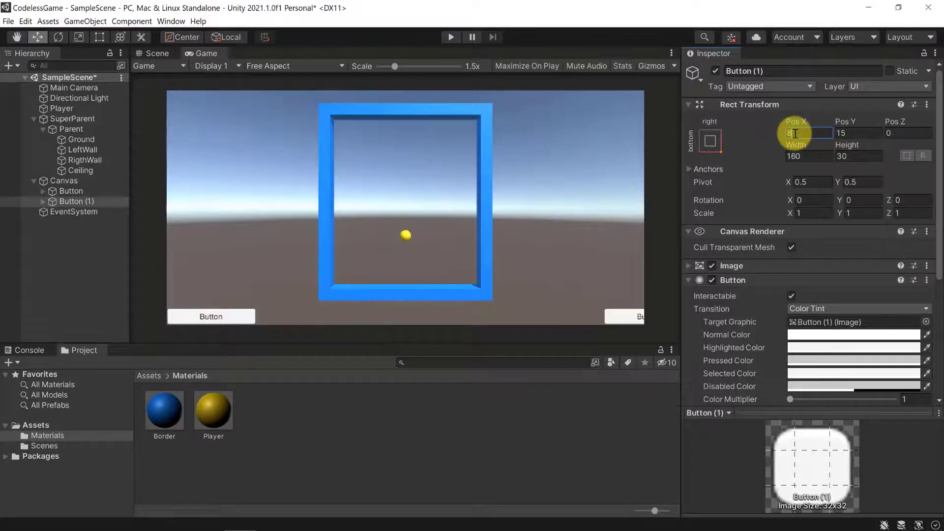
key(BackSpace)
key(BackSpace)
text(/)
text(80)
key(Tab)
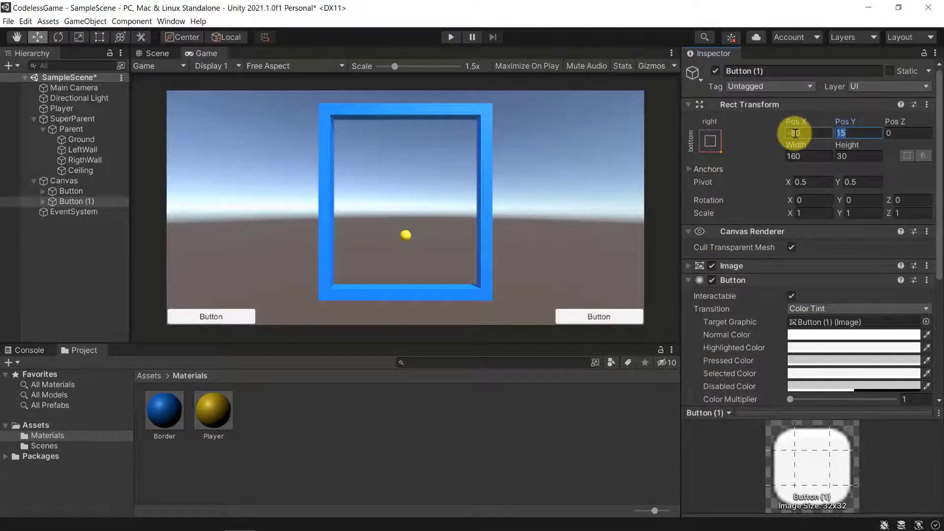
key(Right)
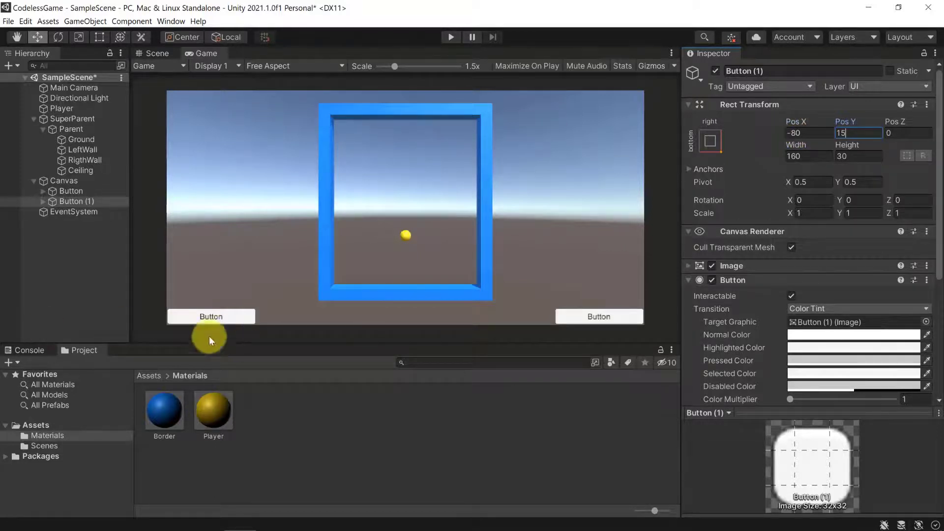
- Change the label text of the bottom-right button to "=>"
click(43, 201)
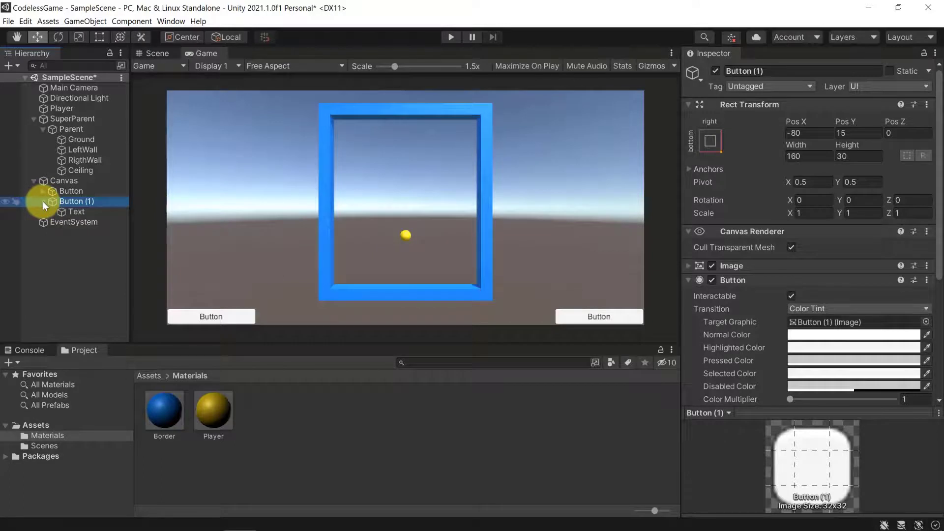
click(76, 211)
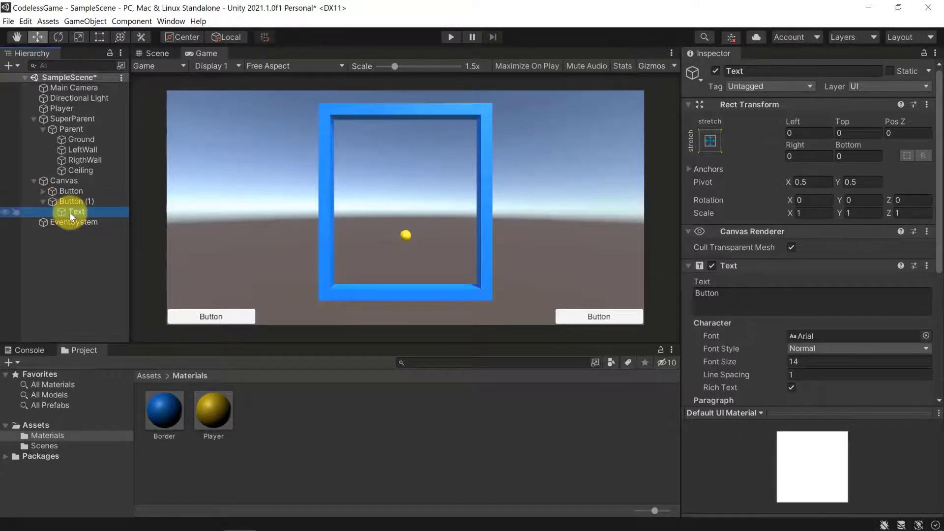
click(700, 293)
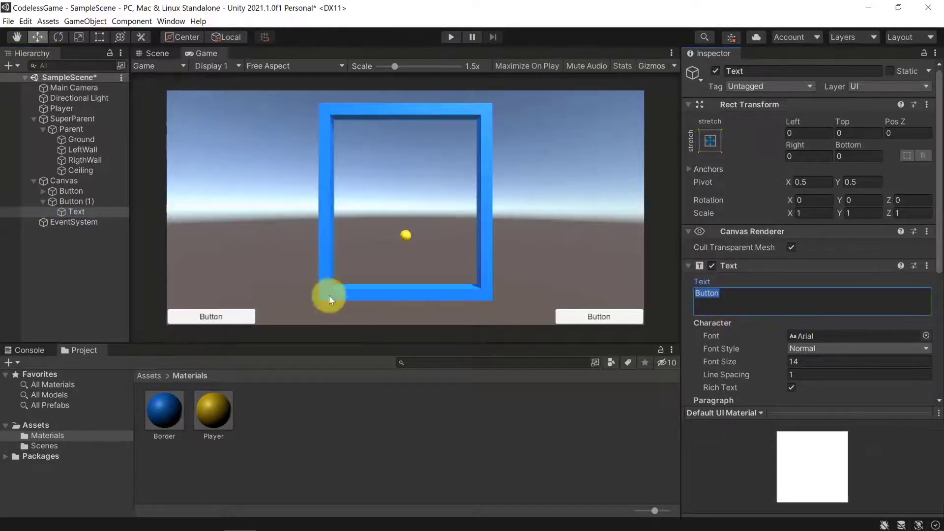
key(BackSpace)
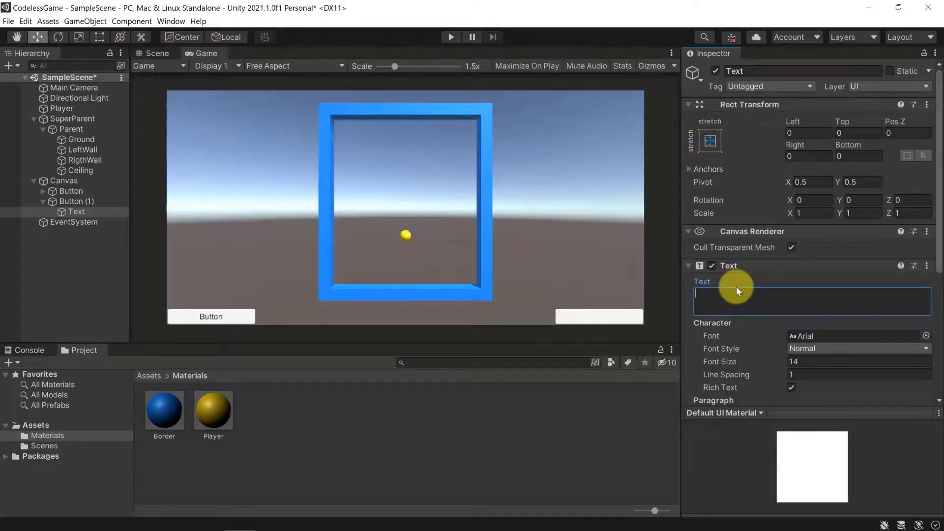
text(=>)
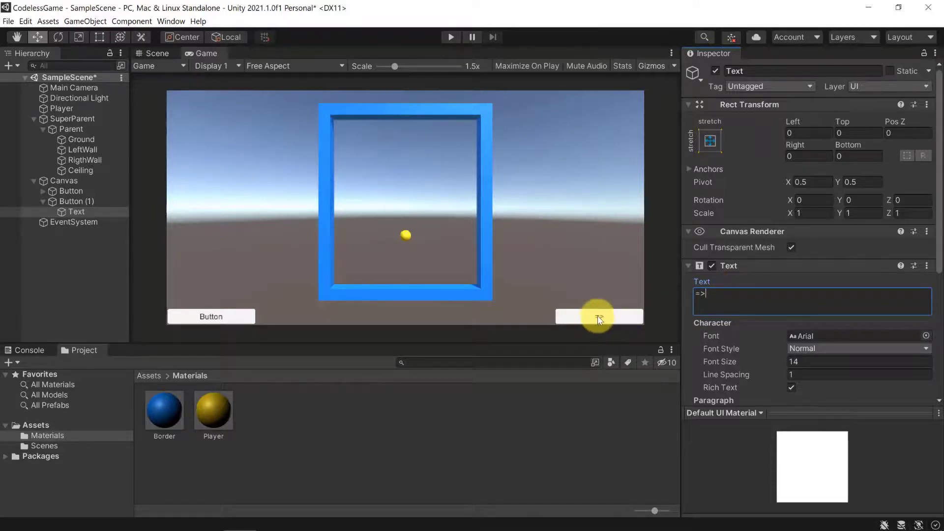
- Change the label text of the bottom-left button to "<="
click(42, 191)
click(60, 199)
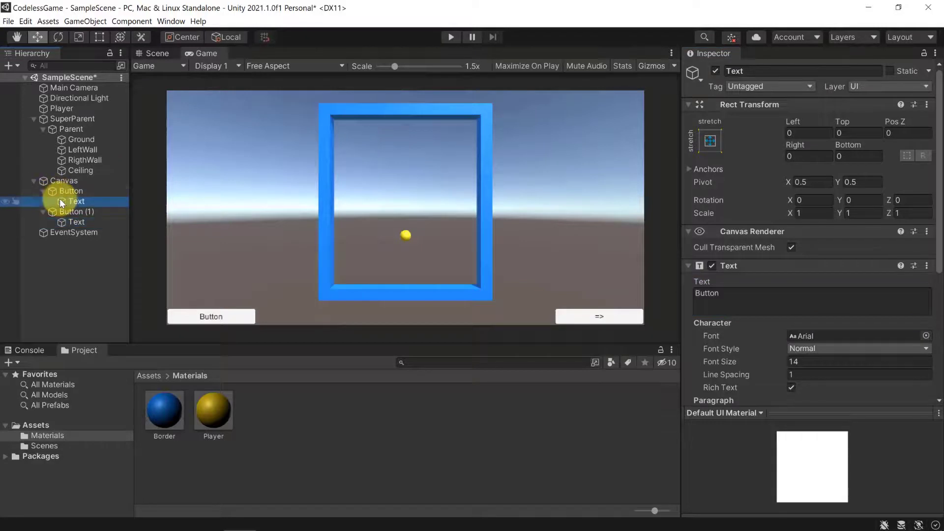
drag(748, 295, 688, 293)
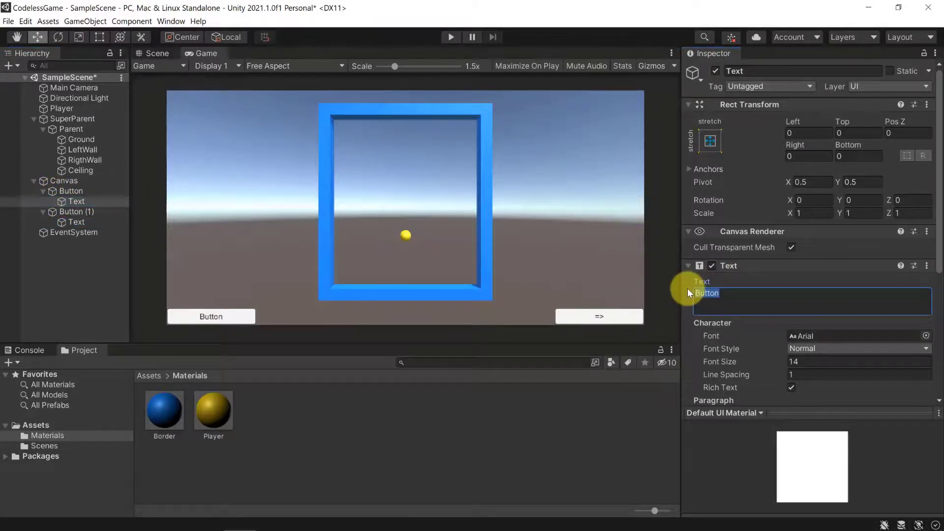
text(<=)
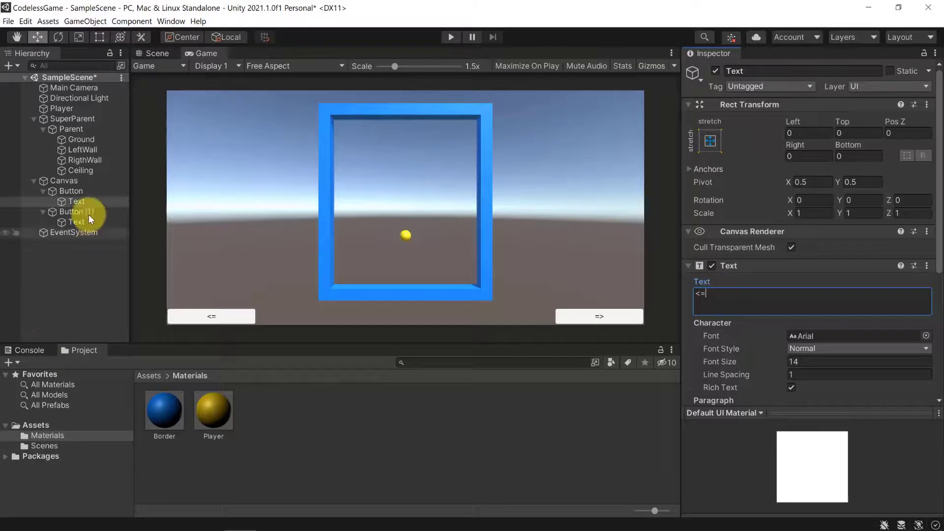
- Rename the bottom-left button object to Left Button
click(64, 191)
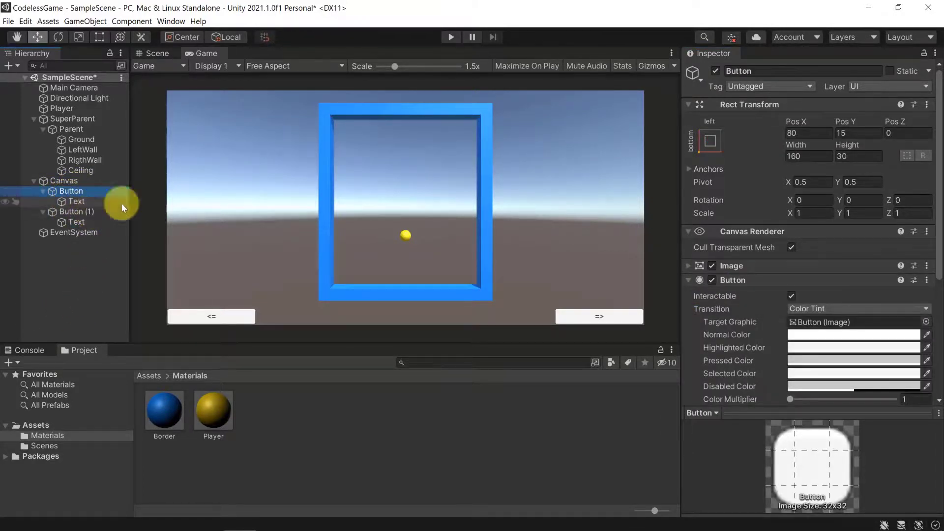
click(759, 71)
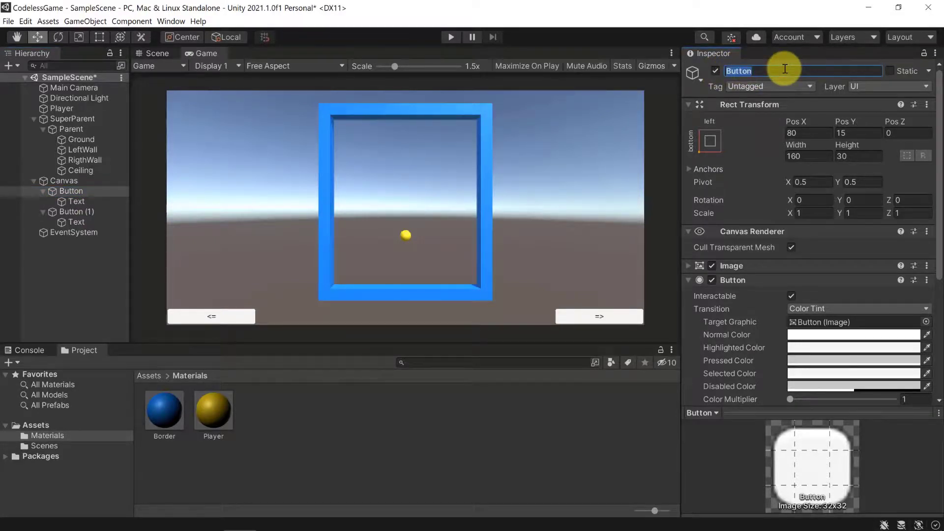
text(LeftBut)
key(BackSpace)
key(BackSpace)
key(BackSpace)
text(Button)
key(Return)
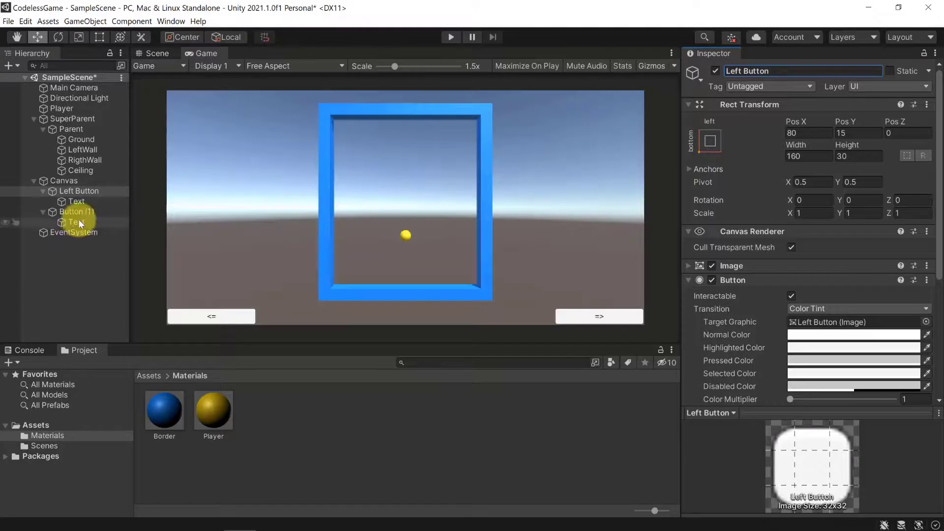
- Rename the duplicated button object to Right Button
click(81, 212)
click(773, 72)
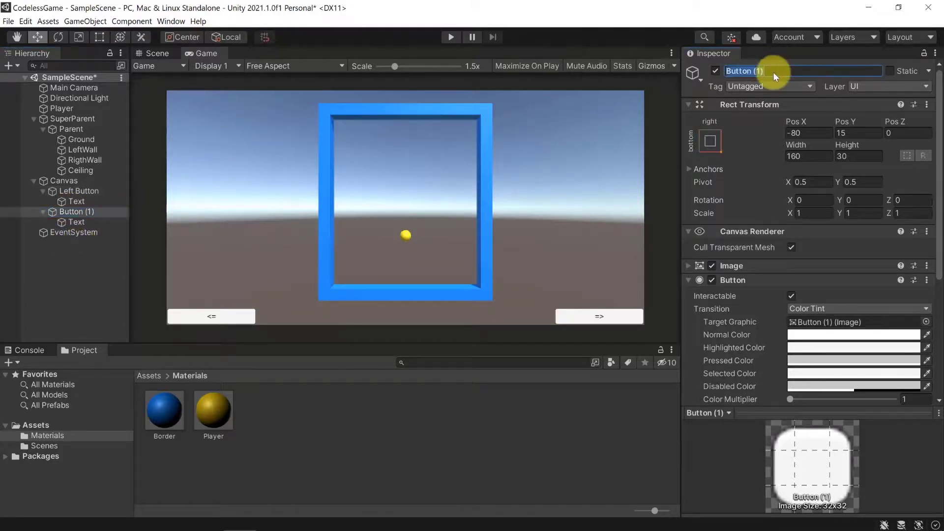
text(Right Button)
key(Return)
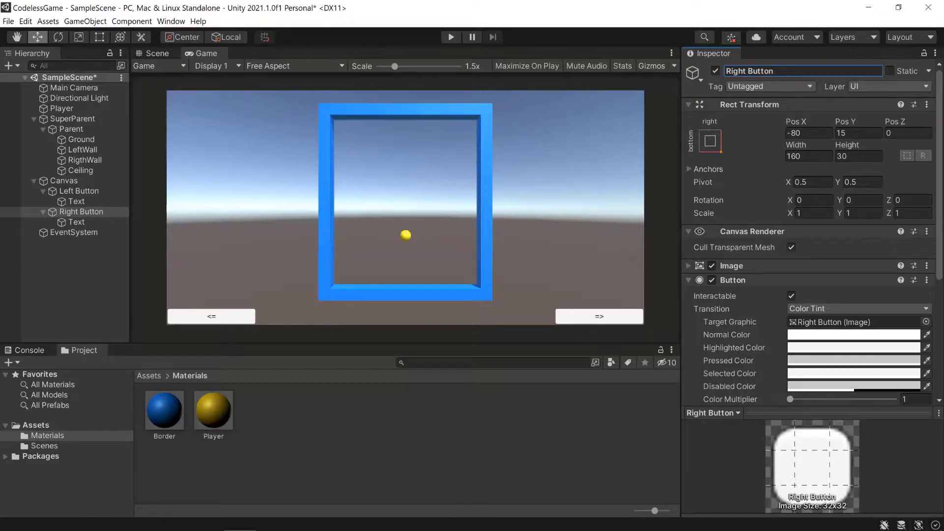
- Playtest the scene, trying out both arrow buttons in the Game view, and stop the game
click(451, 37)
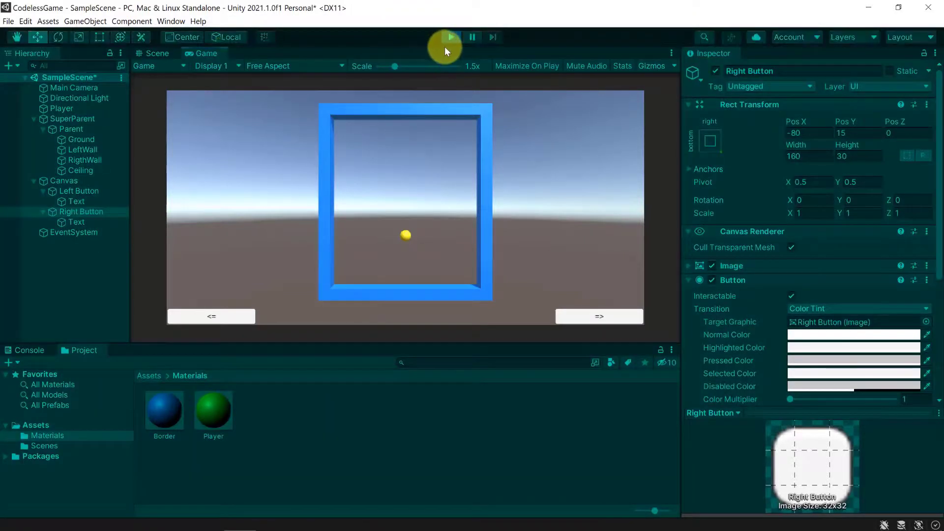
click(583, 315)
click(248, 314)
click(223, 317)
click(219, 317)
click(222, 318)
click(220, 317)
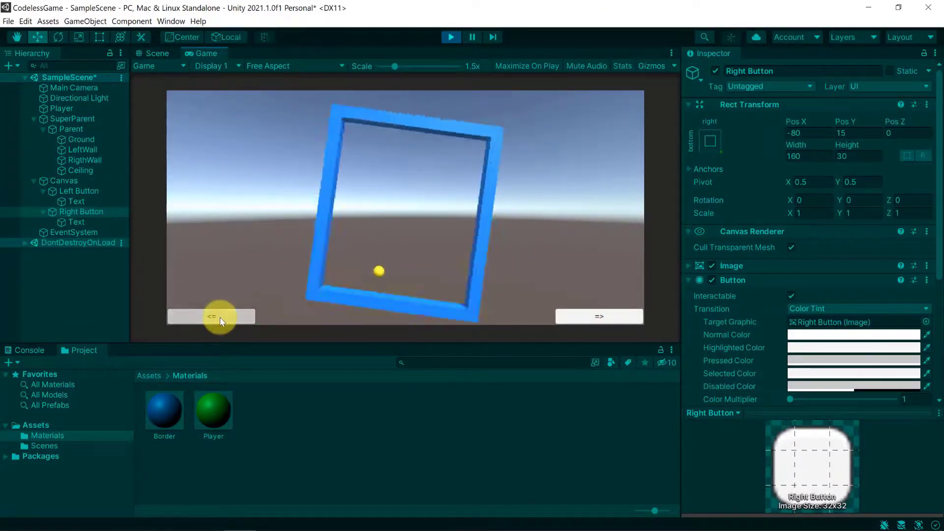
click(221, 317)
click(221, 318)
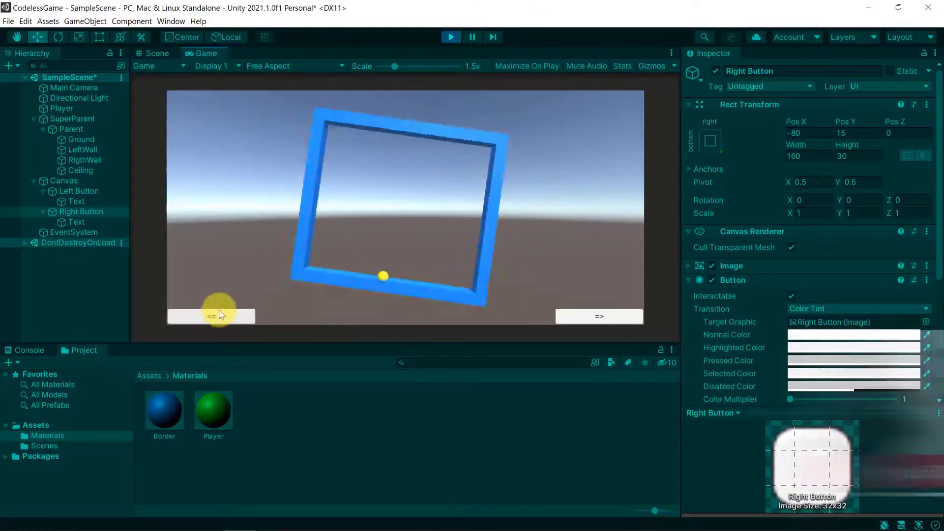
click(451, 38)
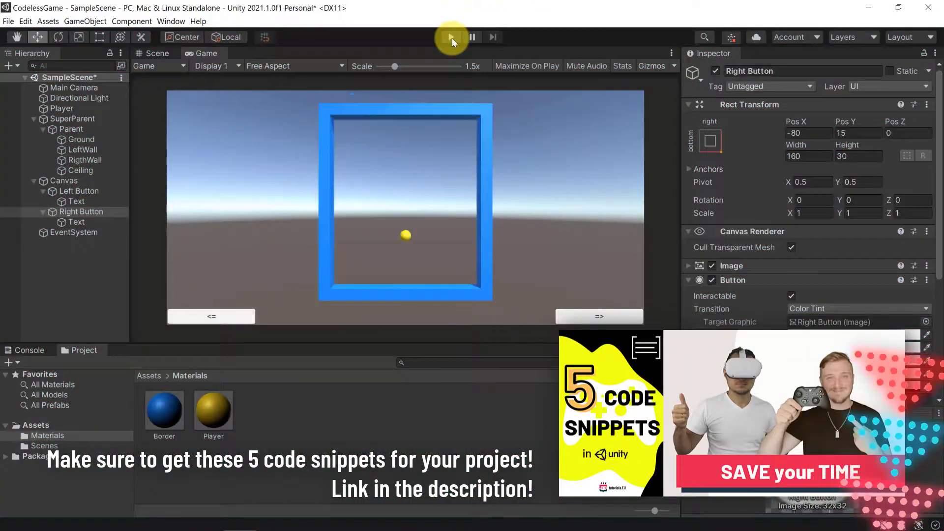